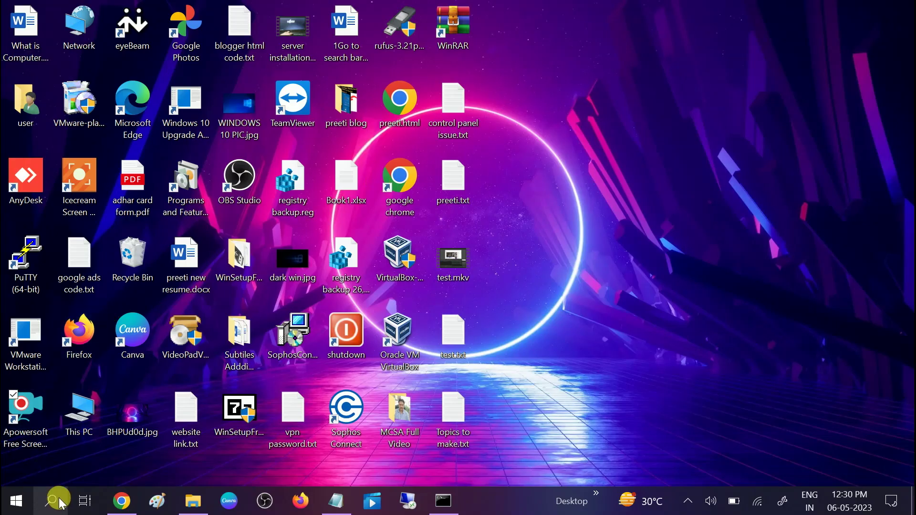
Open Windows Search from the taskbar search icon
{"action": "left_click", "coordinate": [55, 504]}
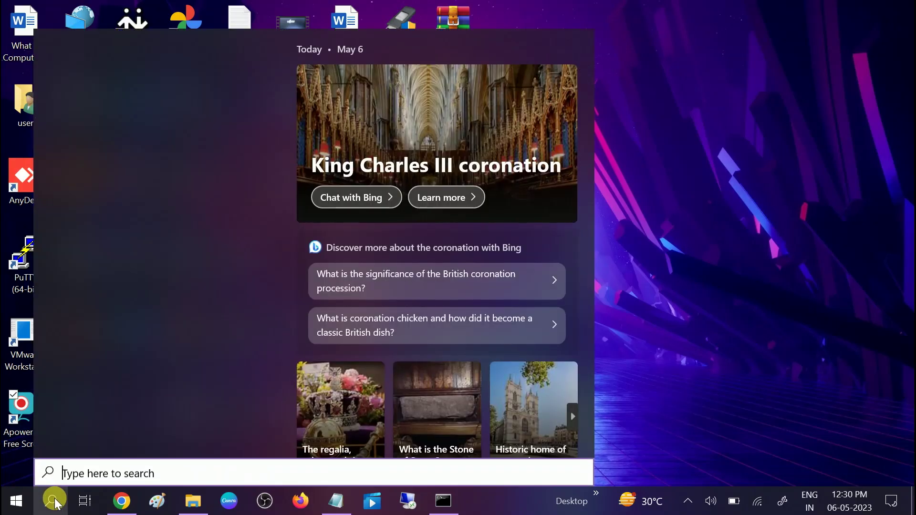
Search for 'advanced' and open View advanced system settings
{"action": "type", "text": "ad"}
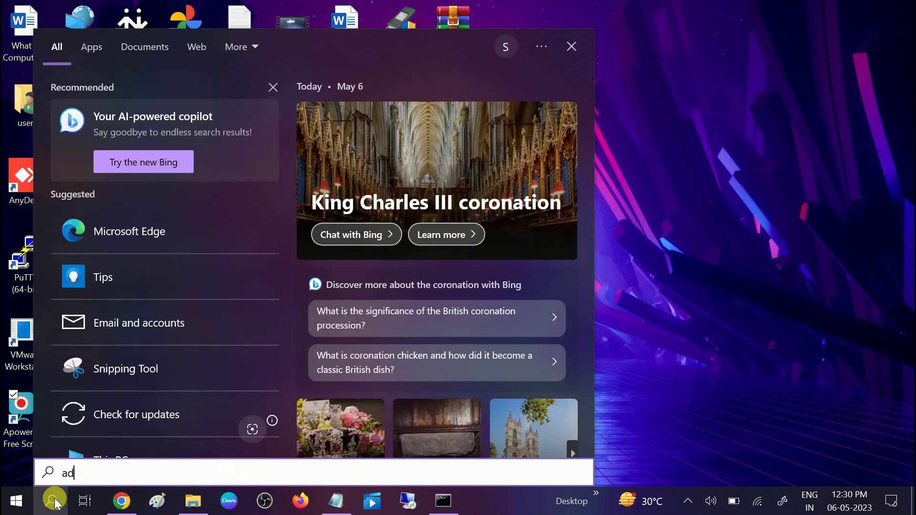
{"action": "type", "text": "naved"}
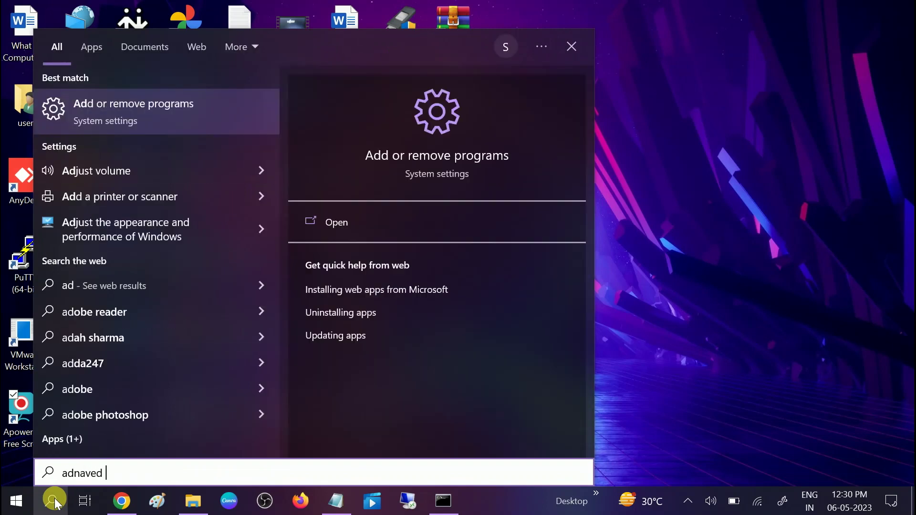
{"action": "key", "text": "BackSpace"}
{"action": "key", "text": "BackSpace"}
{"action": "key", "text": "BackSpace"}
{"action": "key", "text": "BackSpace"}
{"action": "key", "text": "BackSpace"}
{"action": "key", "text": "BackSpace"}
{"action": "type", "text": "vanced"}
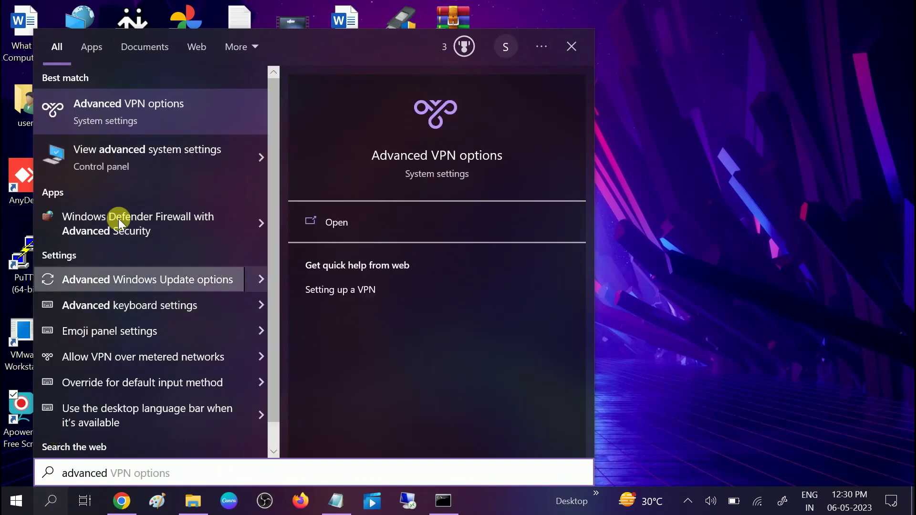
{"action": "left_click", "coordinate": [136, 162]}
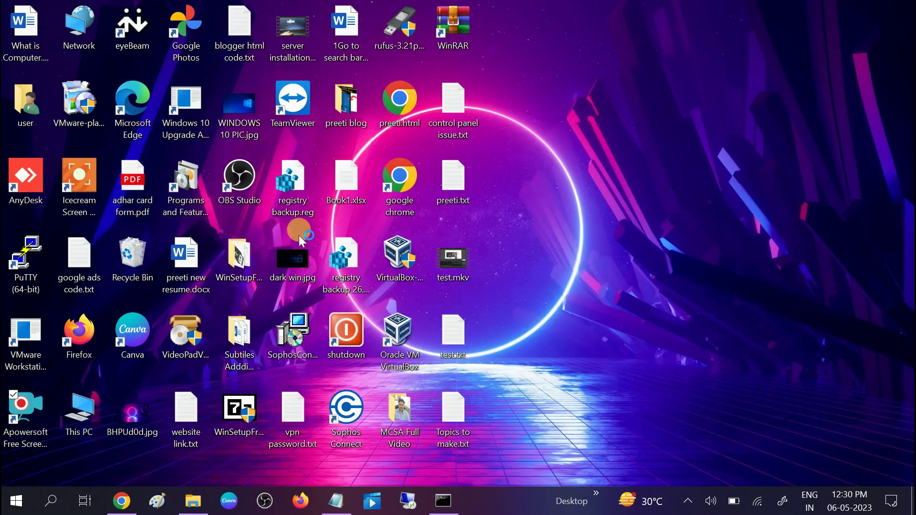
Center System Properties, reopen it via Run with sysdm.cpl, then open Performance settings
{"action": "left_click_drag", "start_coordinate": [250, 84], "coordinate": [484, 62]}
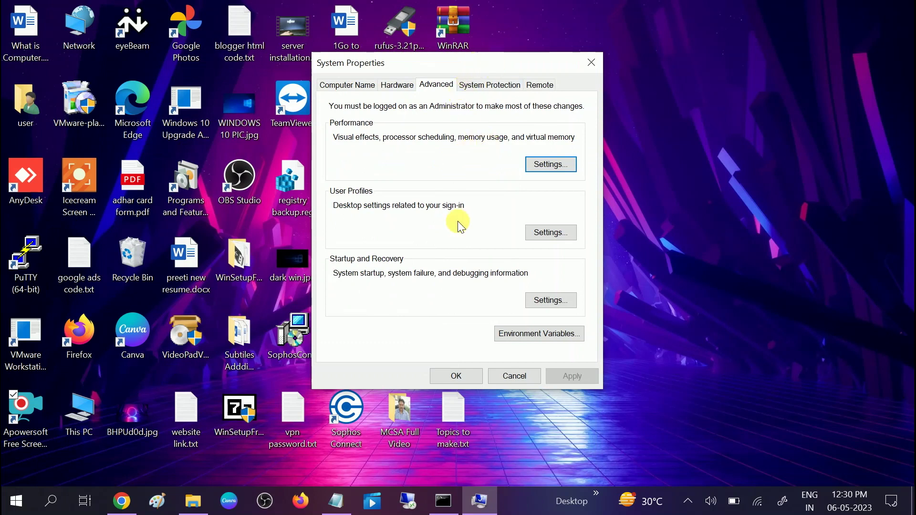
{"action": "key", "text": "super+r"}
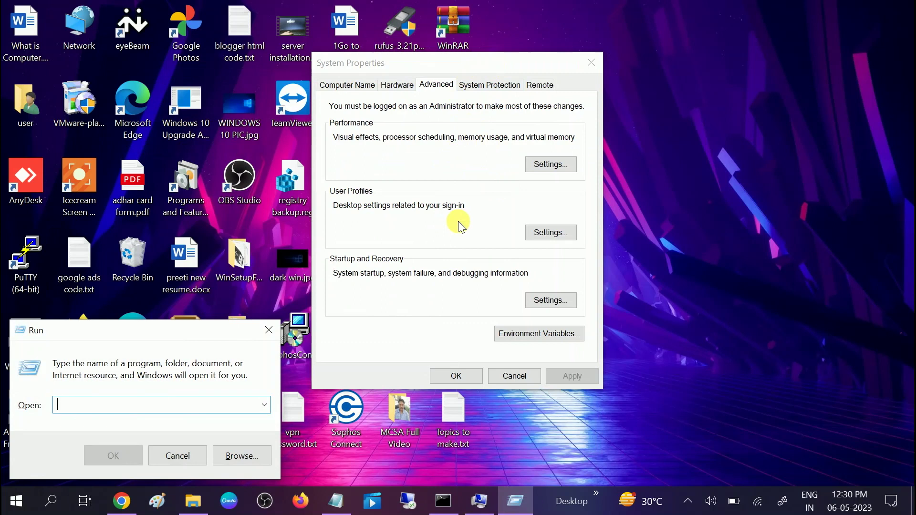
{"action": "type", "text": "sysdm"}
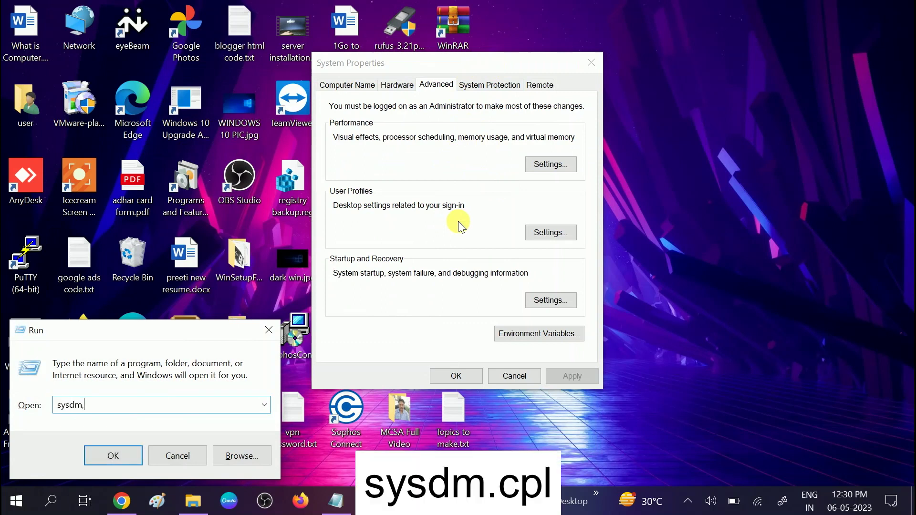
{"action": "type", "text": ".cpl"}
{"action": "left_click", "coordinate": [113, 453]}
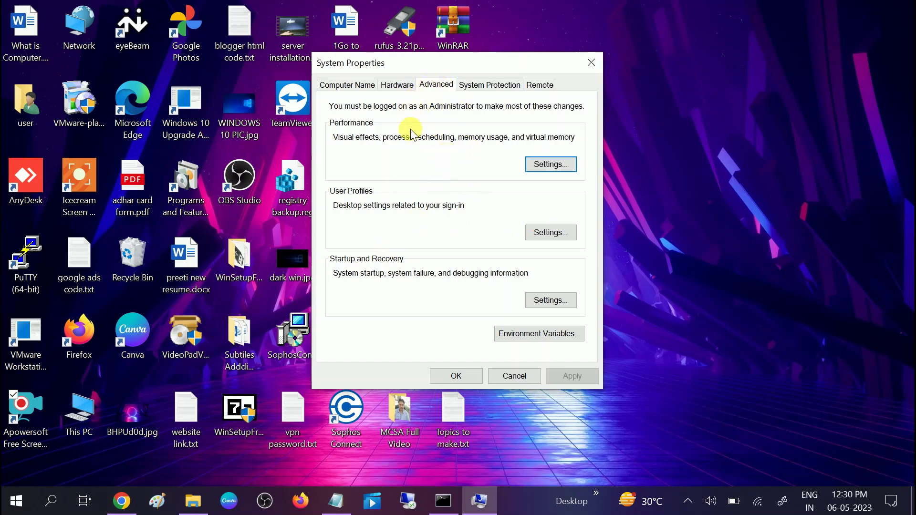
{"action": "left_click", "coordinate": [550, 164]}
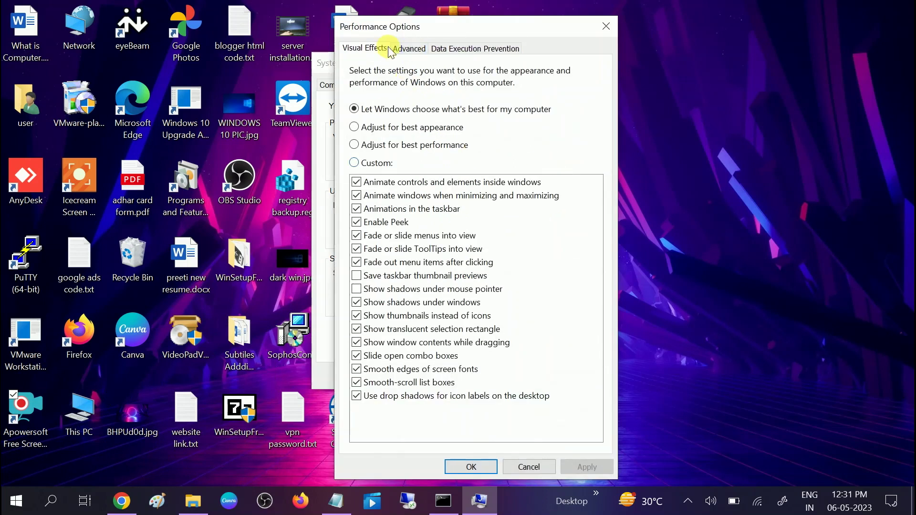
Open Virtual Memory and select drive C:'s 6144 MB initial size value
{"action": "left_click", "coordinate": [411, 48]}
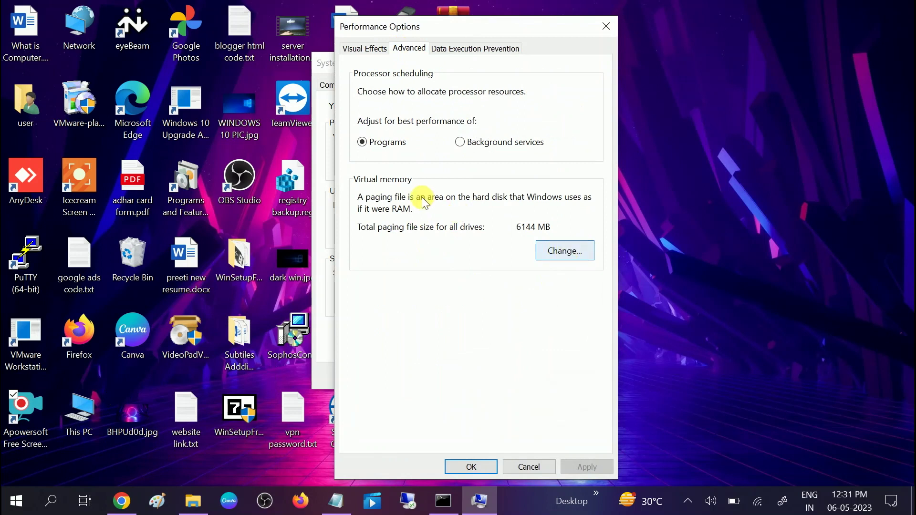
{"action": "left_click", "coordinate": [577, 250]}
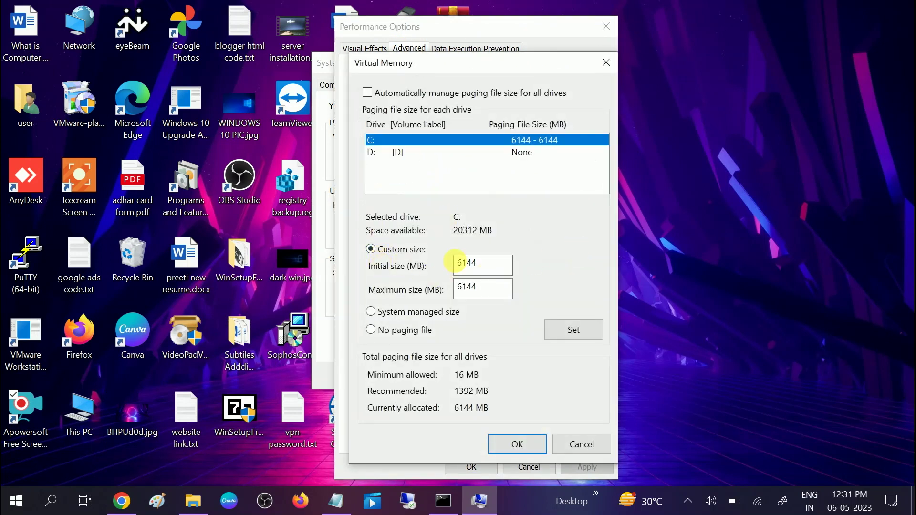
{"action": "left_click_drag", "start_coordinate": [498, 266], "coordinate": [458, 265]}
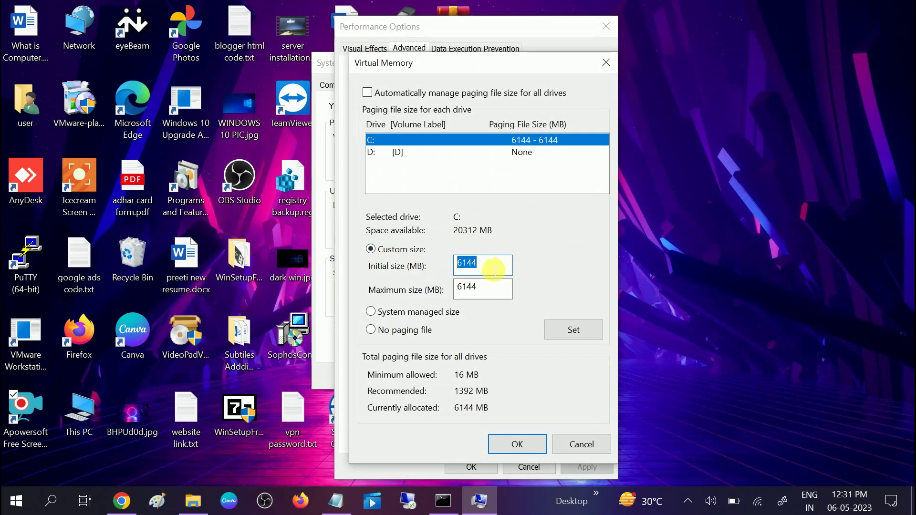
Launch Calculator by searching for 'cal'
{"action": "left_click", "coordinate": [55, 502]}
{"action": "type", "text": "cal"}
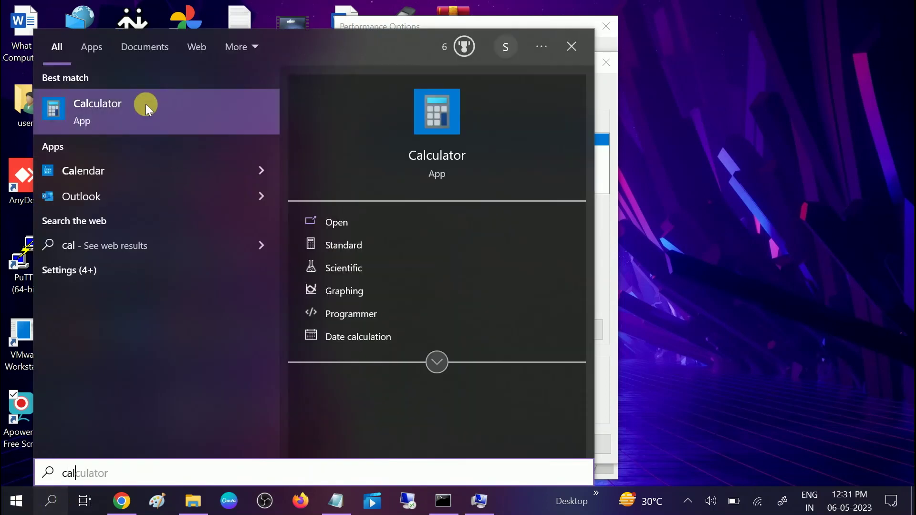
{"action": "left_click", "coordinate": [145, 104]}
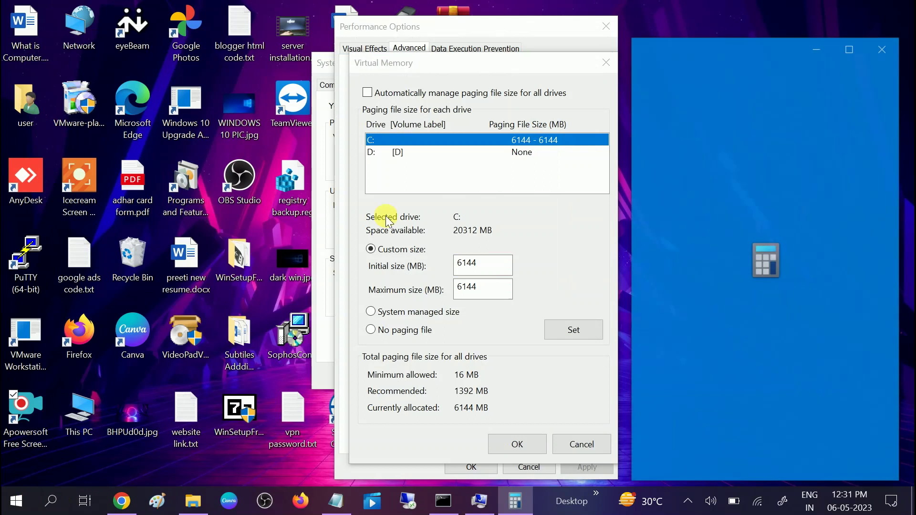
Compute 1024 × 4 = 4,096 in Calculator
{"action": "left_click", "coordinate": [666, 408]}
{"action": "left_click", "coordinate": [738, 451]}
{"action": "left_click", "coordinate": [726, 404]}
{"action": "left_click", "coordinate": [673, 362]}
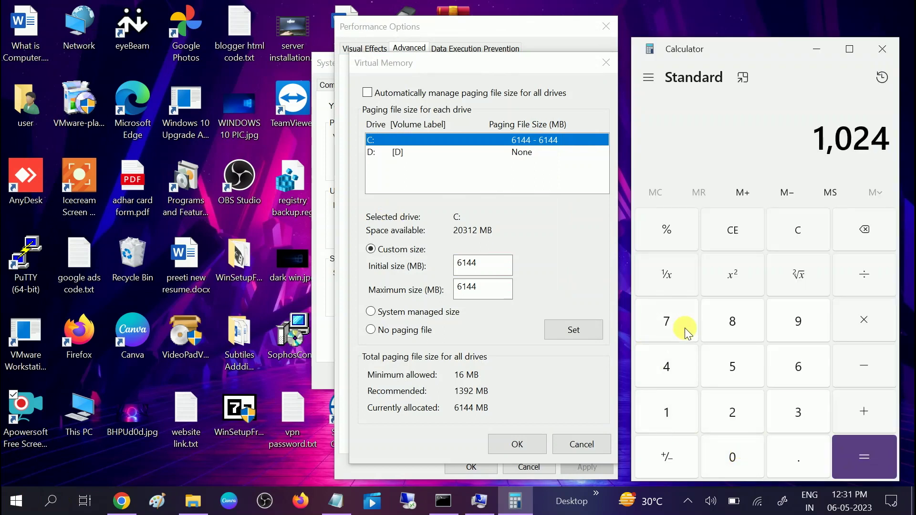
{"action": "left_click", "coordinate": [865, 322]}
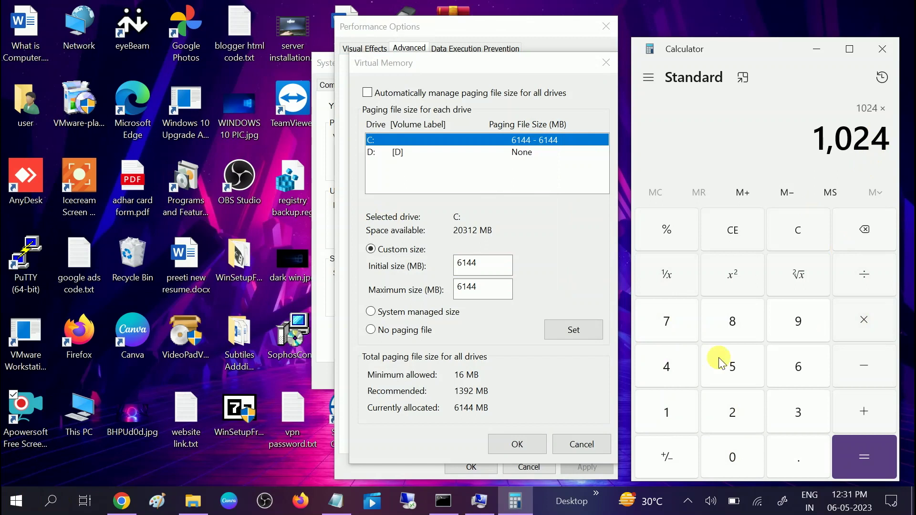
{"action": "left_click", "coordinate": [672, 367]}
{"action": "left_click", "coordinate": [857, 451]}
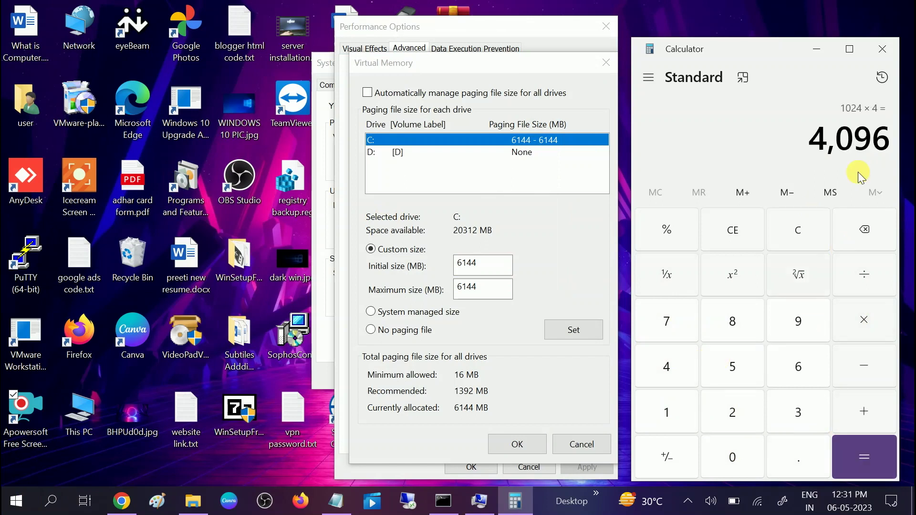
{"action": "left_click_drag", "start_coordinate": [816, 146], "coordinate": [890, 143]}
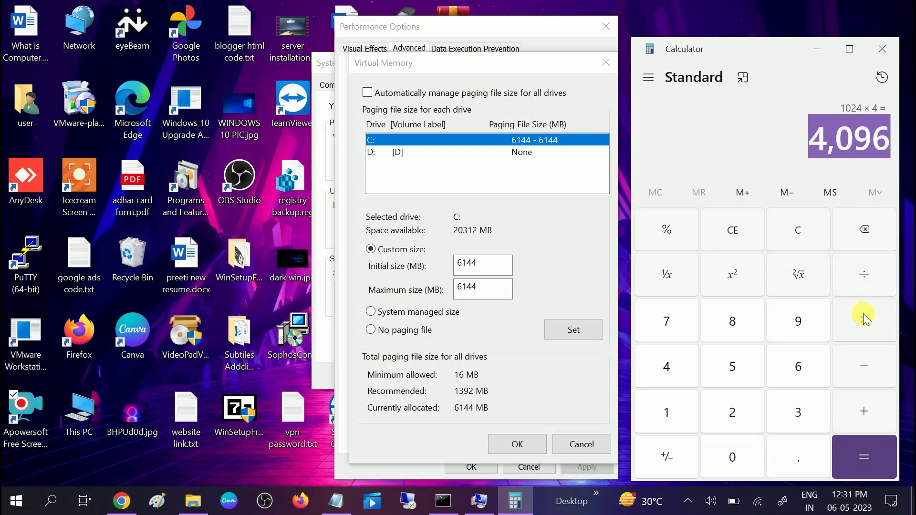
Multiply 4,096 by 1.5 to get 6,144
{"action": "left_click", "coordinate": [857, 324]}
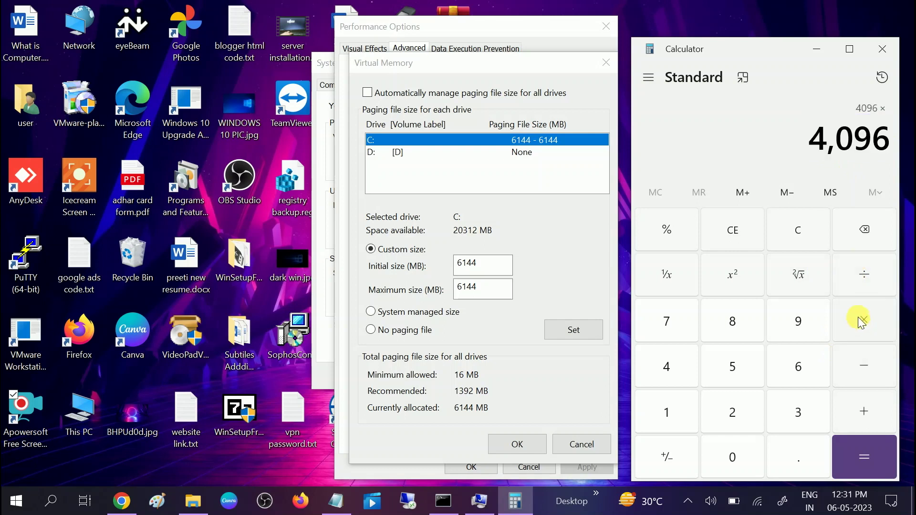
{"action": "left_click", "coordinate": [667, 417]}
{"action": "left_click", "coordinate": [797, 459]}
{"action": "left_click", "coordinate": [737, 353]}
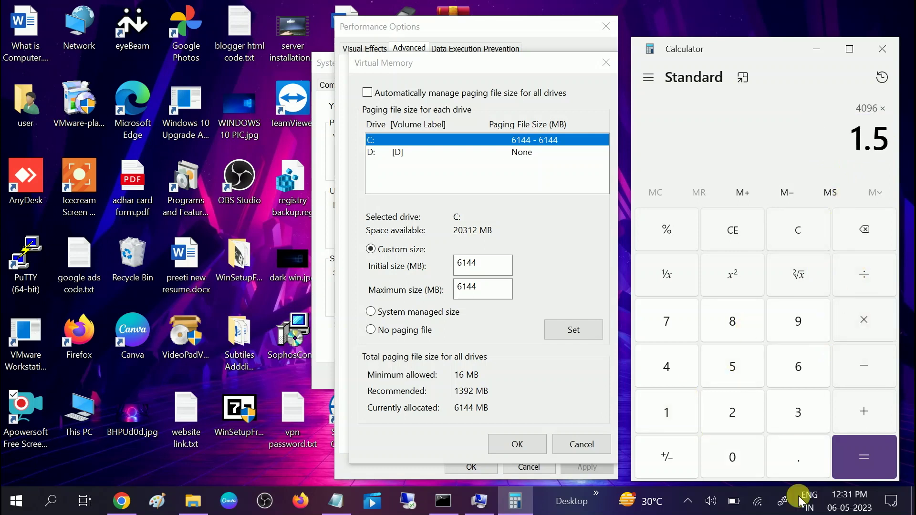
{"action": "left_click", "coordinate": [877, 459]}
{"action": "left_click_drag", "start_coordinate": [814, 140], "coordinate": [888, 139]}
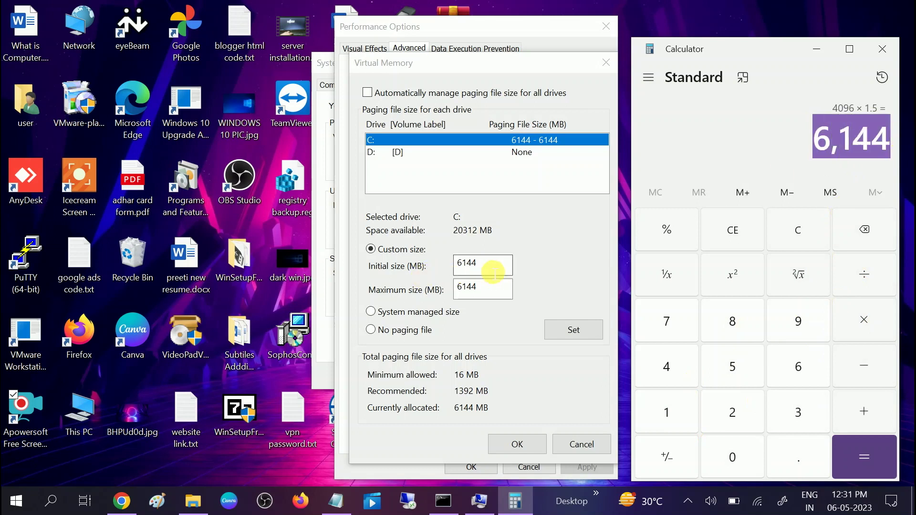
Give drive C: a custom paging file with initial size 6144 MB
{"action": "left_click", "coordinate": [379, 92]}
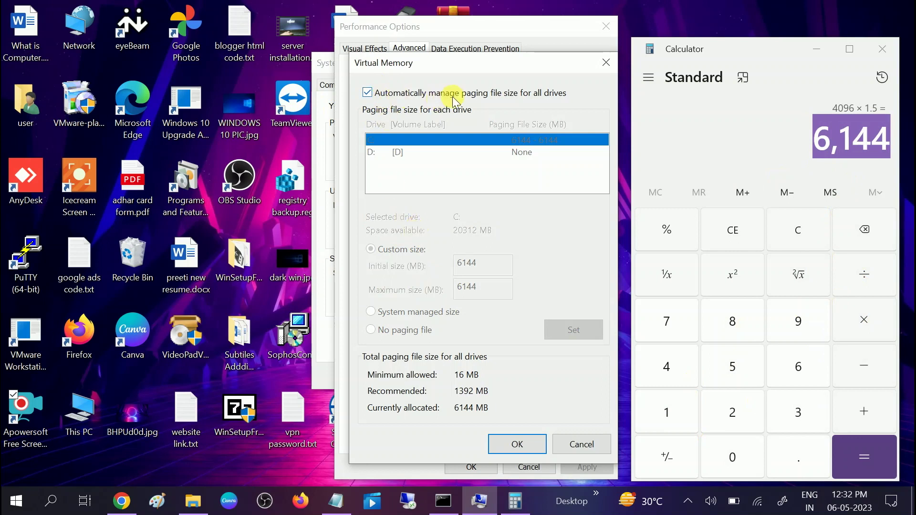
{"action": "left_click", "coordinate": [465, 93]}
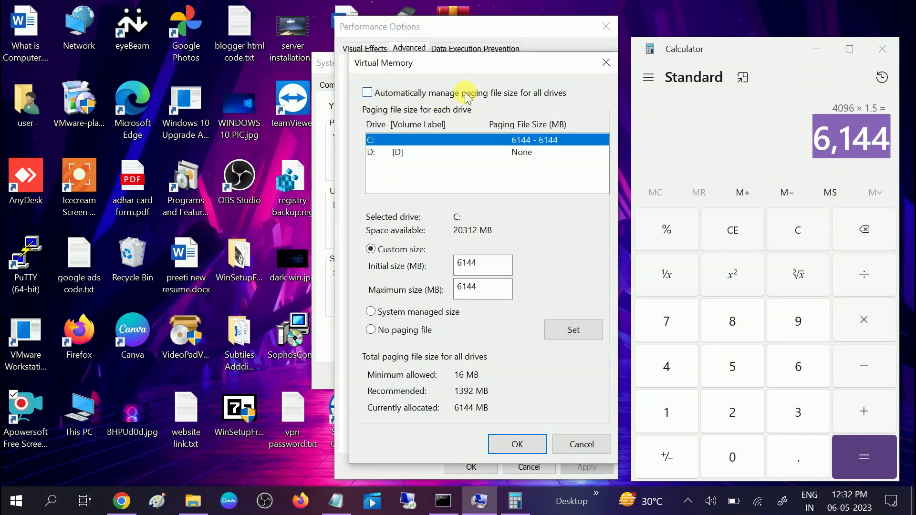
{"action": "left_click", "coordinate": [494, 268]}
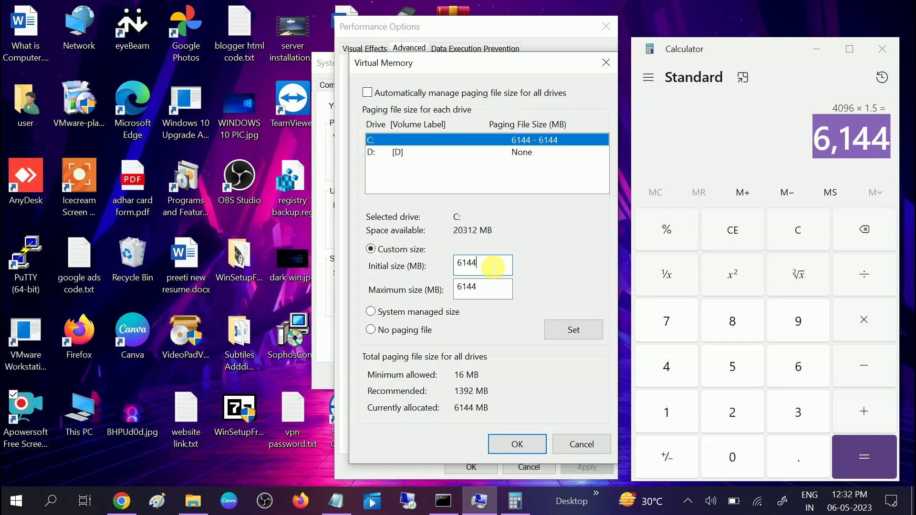
{"action": "key", "text": "BackSpace"}
{"action": "key", "text": "BackSpace"}
{"action": "key", "text": "BackSpace"}
{"action": "key", "text": "BackSpace"}
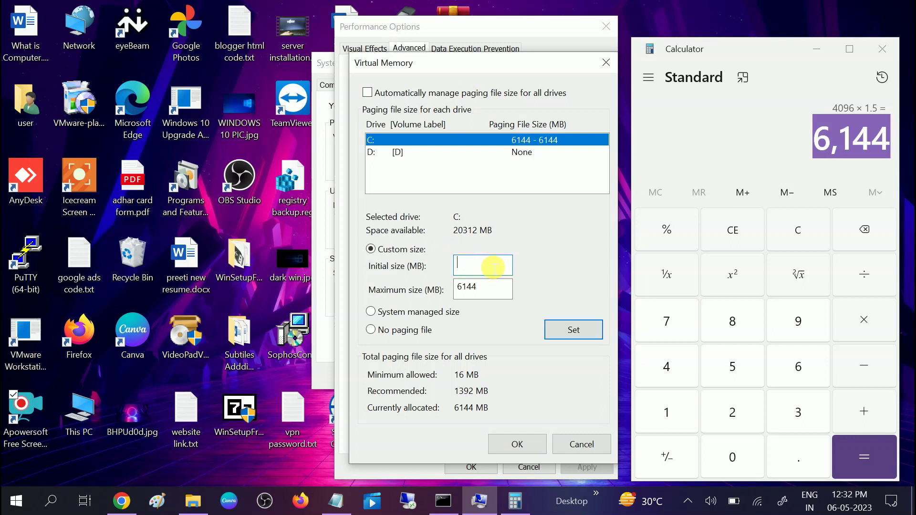
{"action": "type", "text": "6144"}
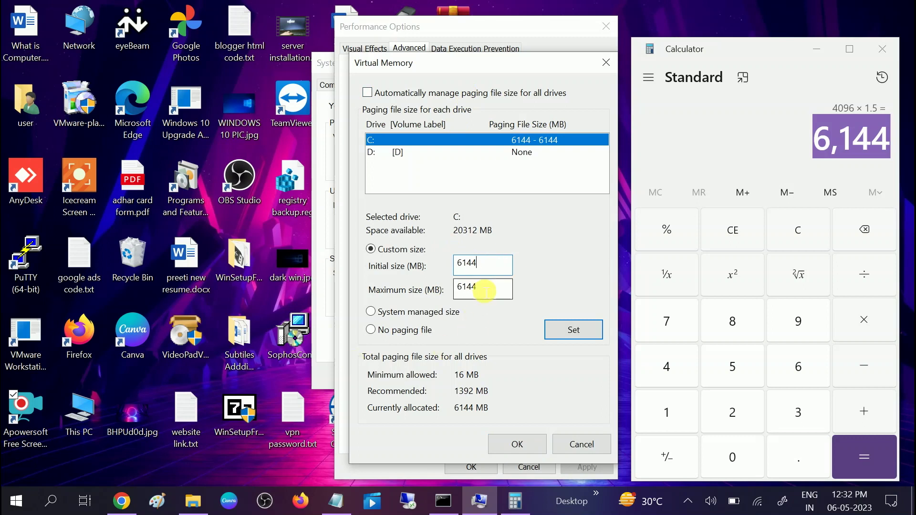
{"action": "left_click", "coordinate": [586, 329]}
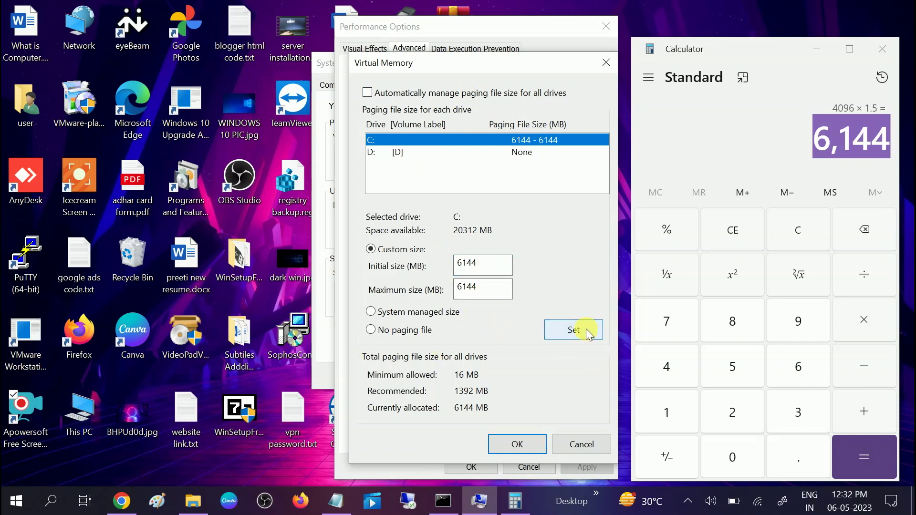
Confirm Virtual Memory, Performance Options and System Properties with OK
{"action": "left_click", "coordinate": [515, 439]}
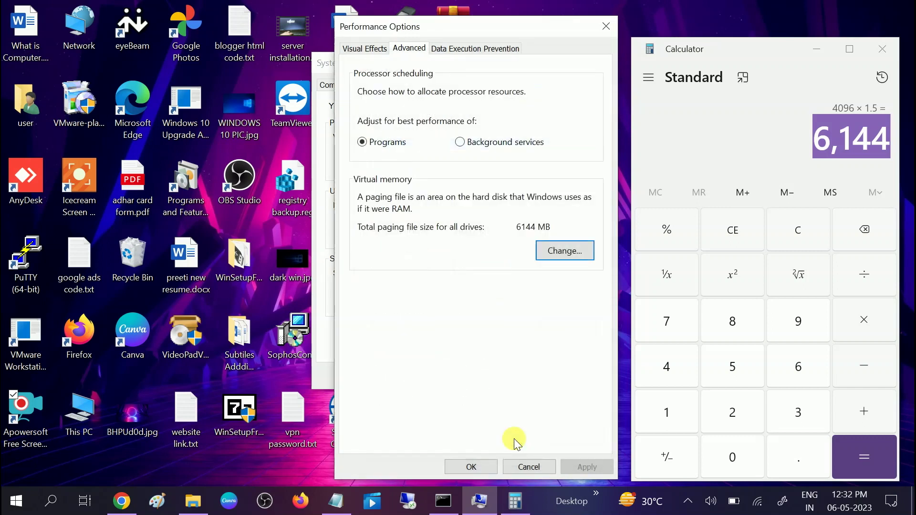
{"action": "left_click", "coordinate": [485, 457]}
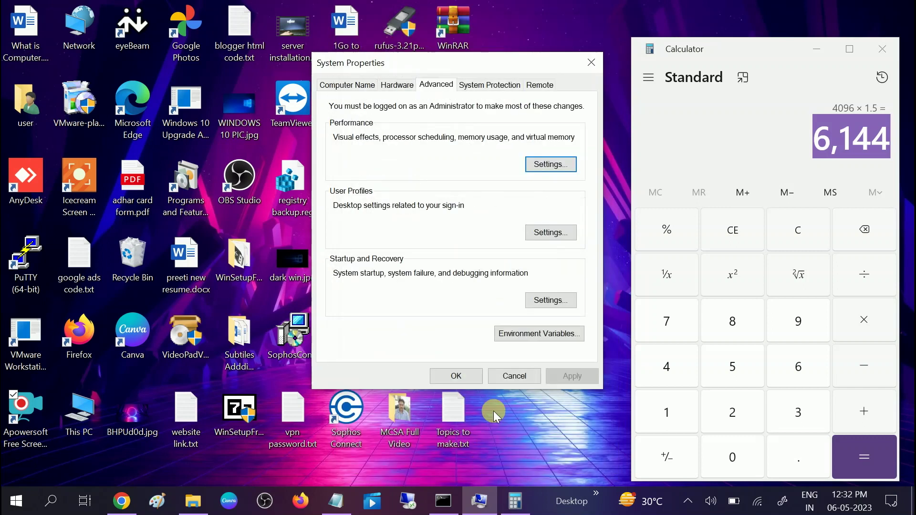
{"action": "left_click", "coordinate": [476, 374]}
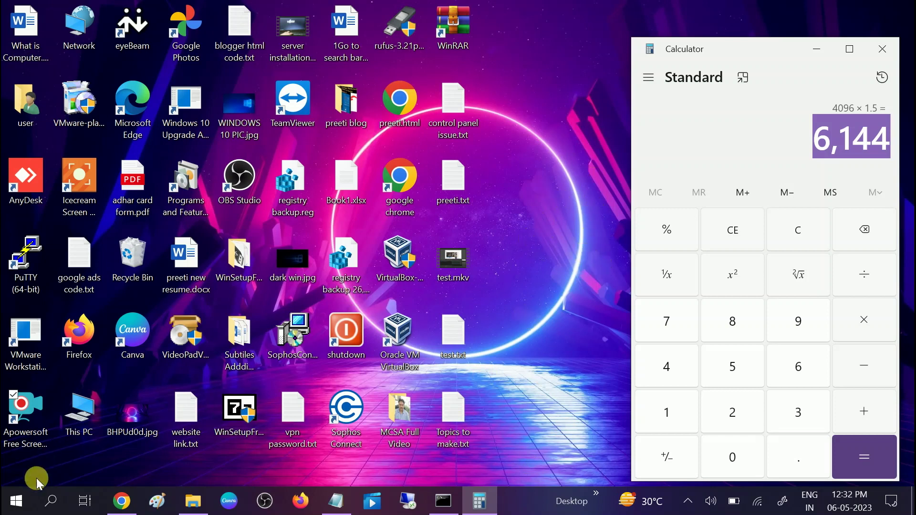
Run Command Prompt as administrator from a 'cmd' search, then minimize it
{"action": "left_click", "coordinate": [52, 498]}
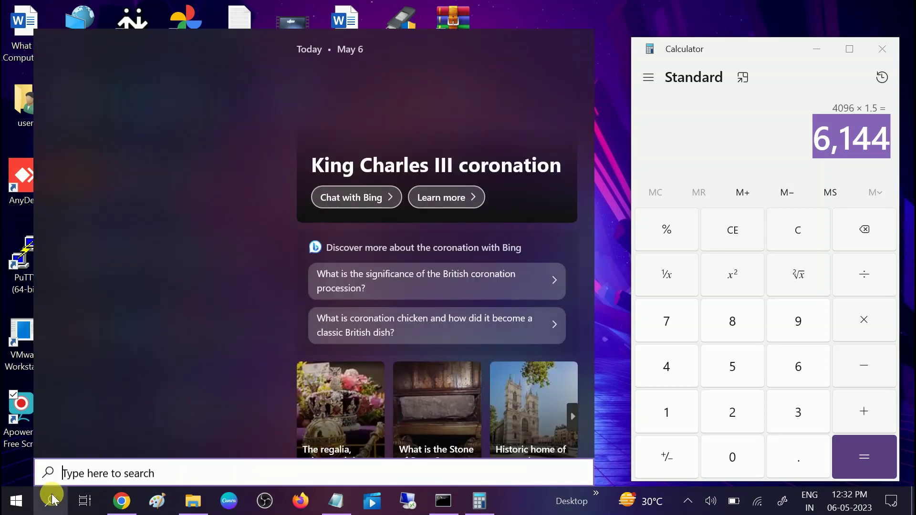
{"action": "type", "text": "cmd"}
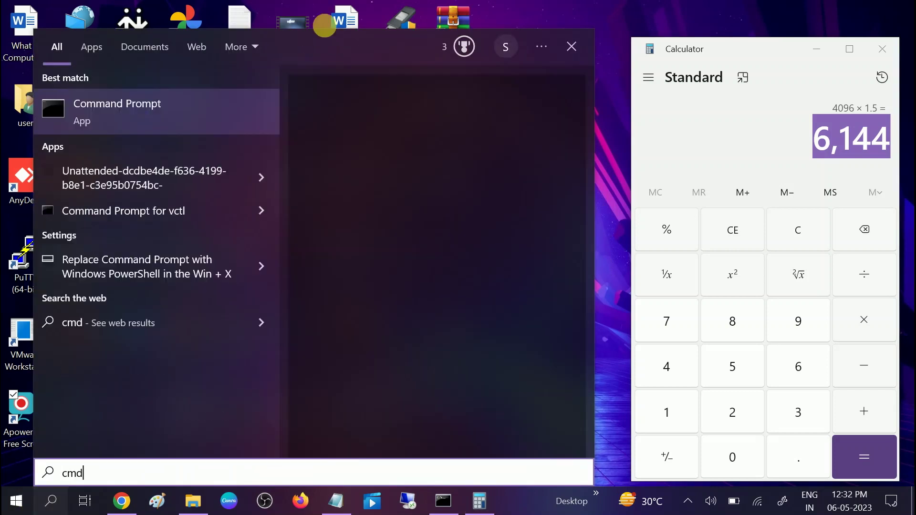
{"action": "right_click", "coordinate": [180, 102]}
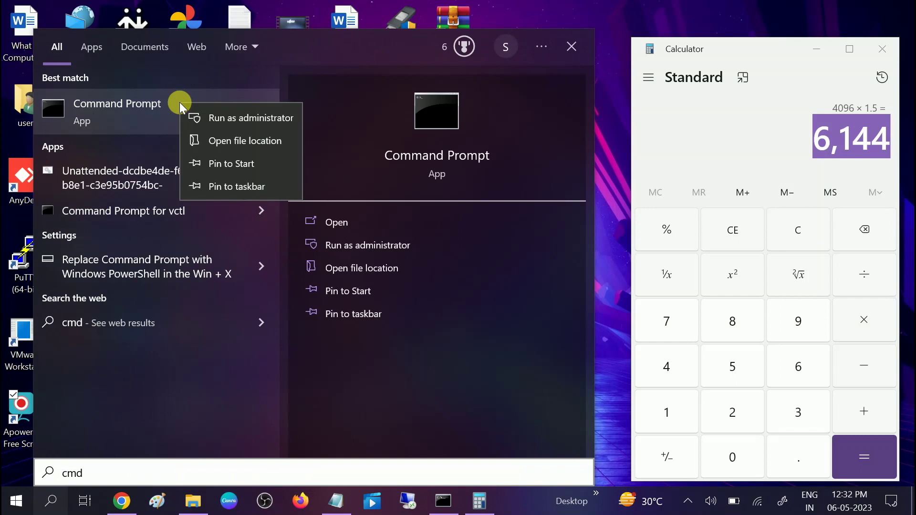
{"action": "left_click", "coordinate": [239, 119]}
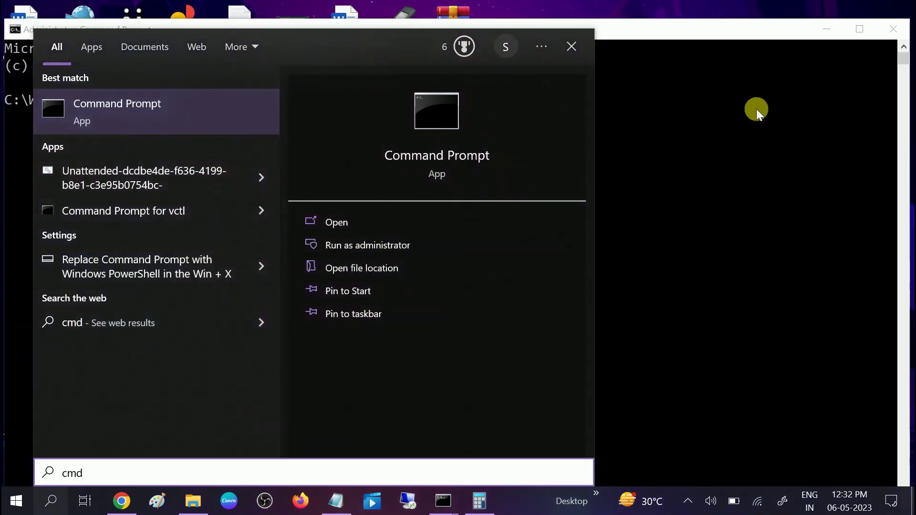
{"action": "left_click", "coordinate": [826, 36]}
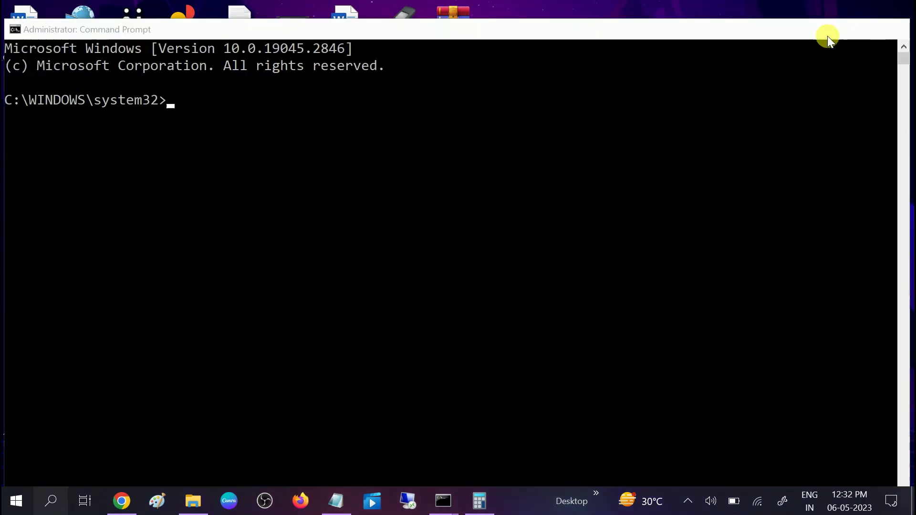
{"action": "left_click", "coordinate": [827, 36]}
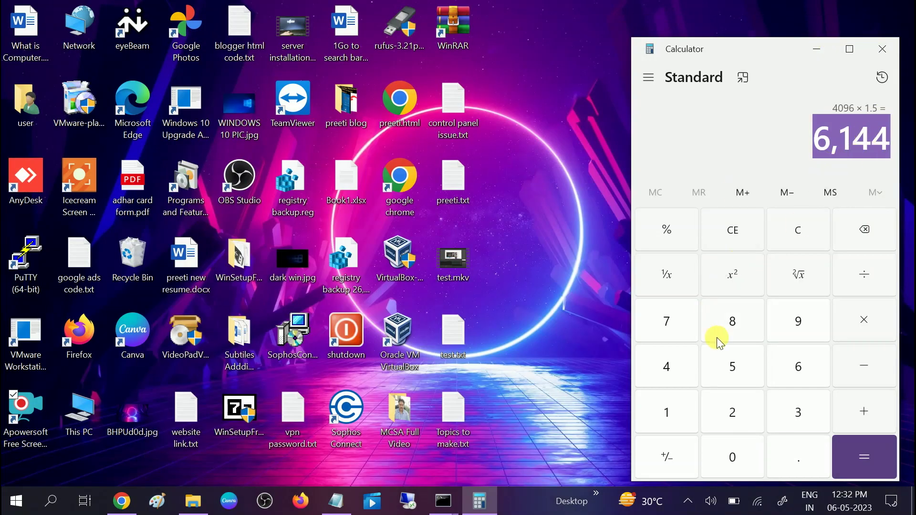
Compute 1024 × 8 = 8,192 in Calculator
{"action": "left_click", "coordinate": [667, 414]}
{"action": "left_click", "coordinate": [729, 457]}
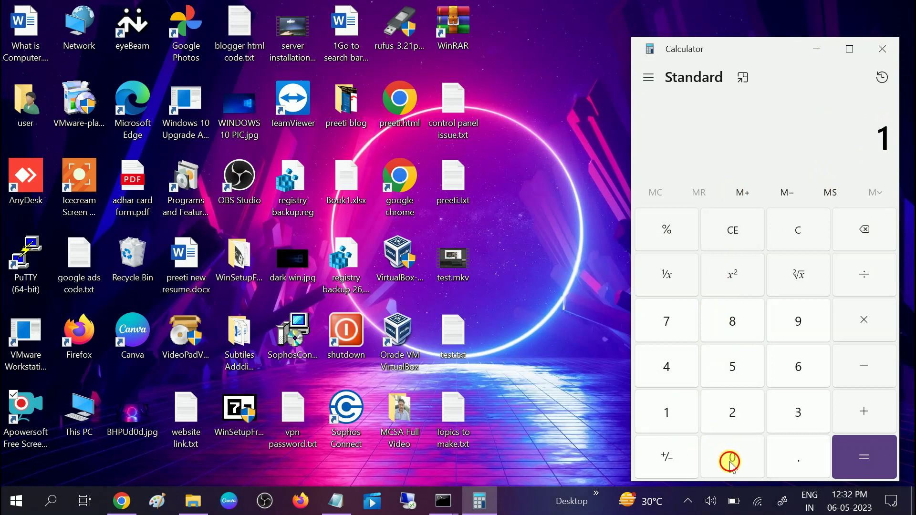
{"action": "left_click", "coordinate": [736, 400]}
{"action": "left_click", "coordinate": [673, 370]}
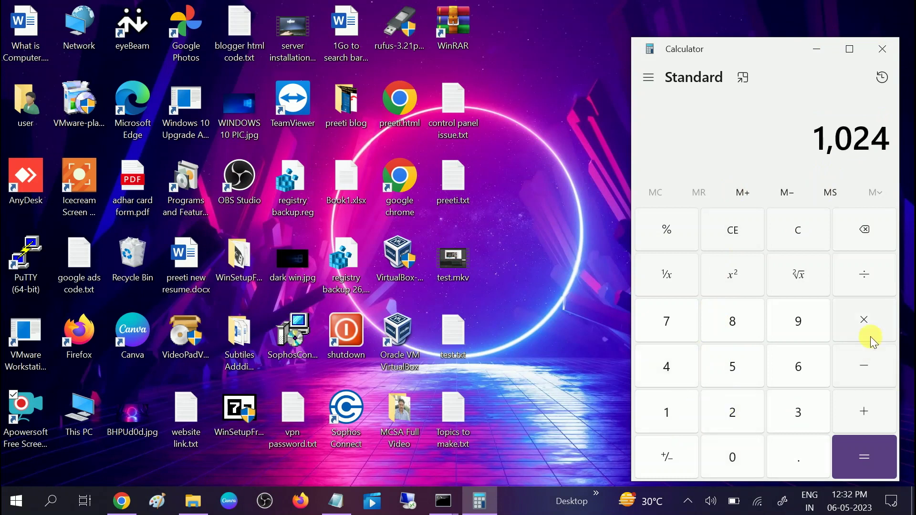
{"action": "left_click", "coordinate": [868, 316]}
{"action": "left_click", "coordinate": [740, 325]}
{"action": "left_click", "coordinate": [871, 453]}
Multiply 8,192 by 1.5 to get 12,288, then restore the administrator Command Prompt
{"action": "left_click", "coordinate": [865, 321]}
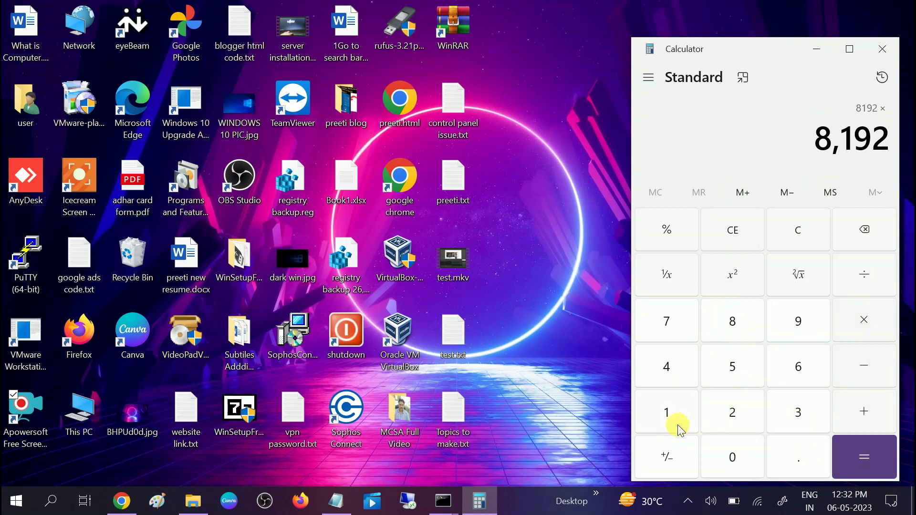
{"action": "left_click", "coordinate": [677, 422]}
{"action": "left_click", "coordinate": [798, 457]}
{"action": "left_click", "coordinate": [732, 367]}
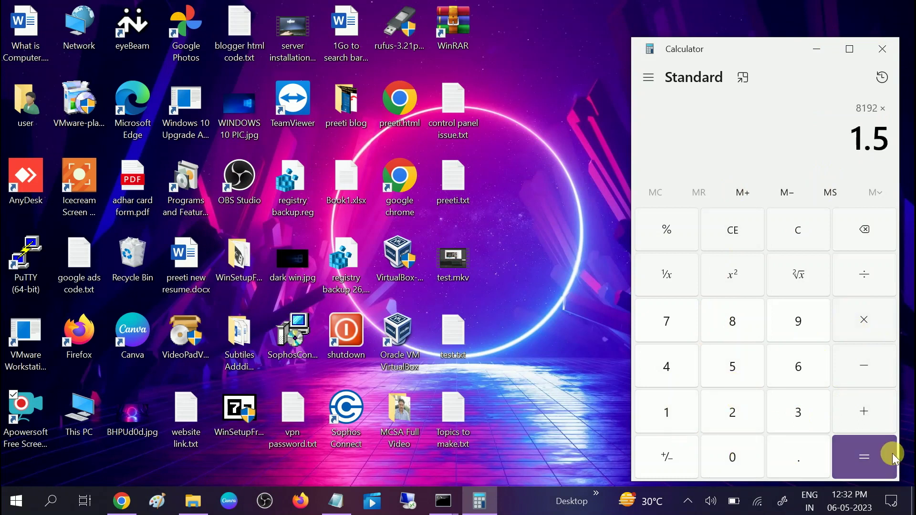
{"action": "left_click", "coordinate": [863, 459]}
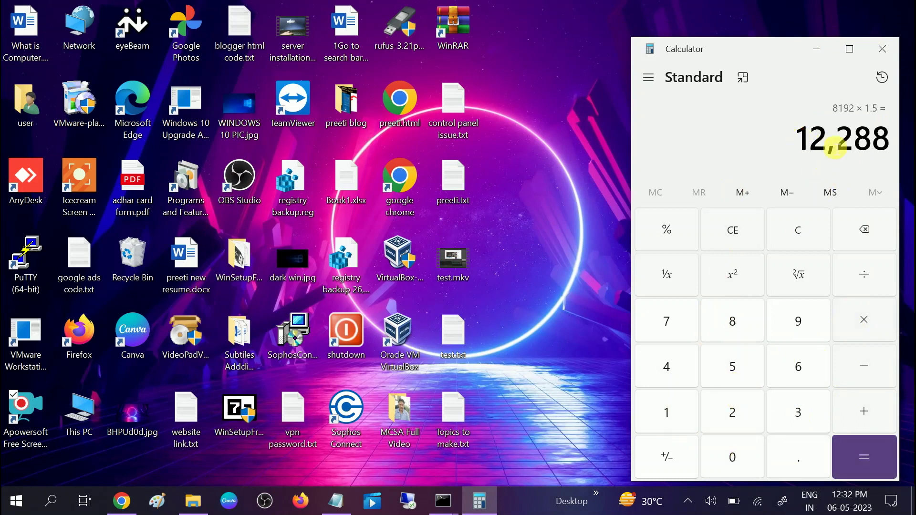
{"action": "left_click_drag", "start_coordinate": [809, 140], "coordinate": [908, 143]}
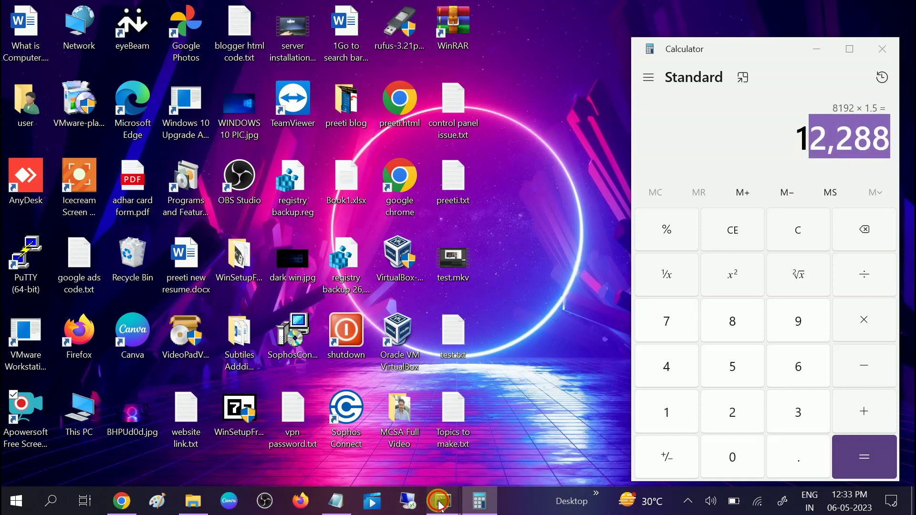
{"action": "mouse_move", "coordinate": [443, 499]}
{"action": "left_click", "coordinate": [511, 436]}
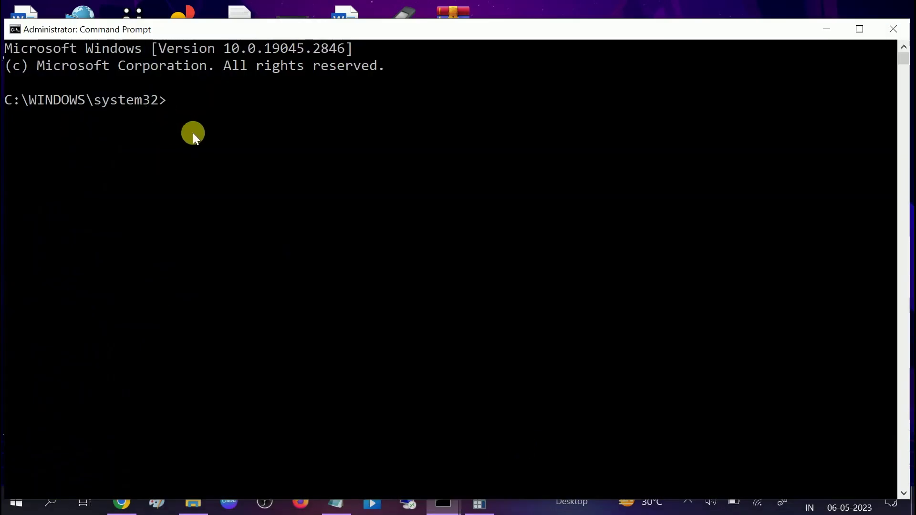
Run sfc /scannow in the administrator Command Prompt and return when it finishes
{"action": "type", "text": "sfc "}
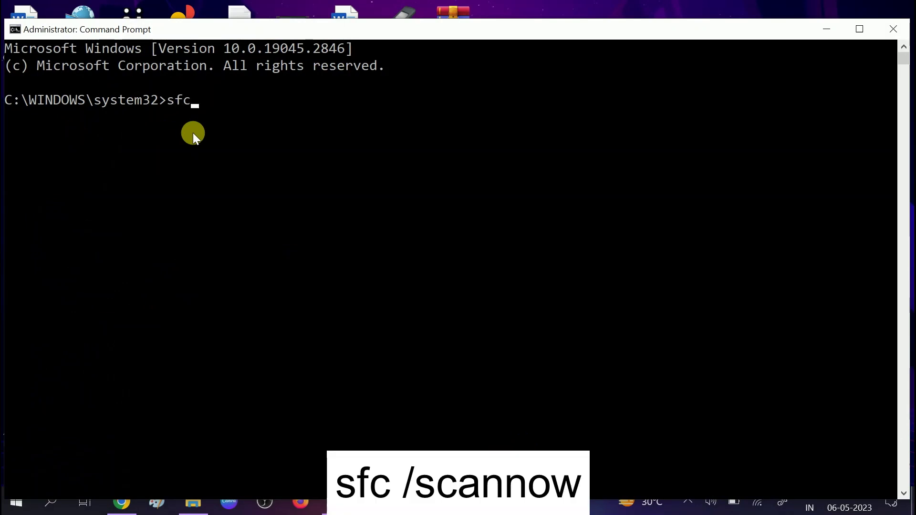
{"action": "type", "text": "/scannow"}
{"action": "key", "text": "Return"}
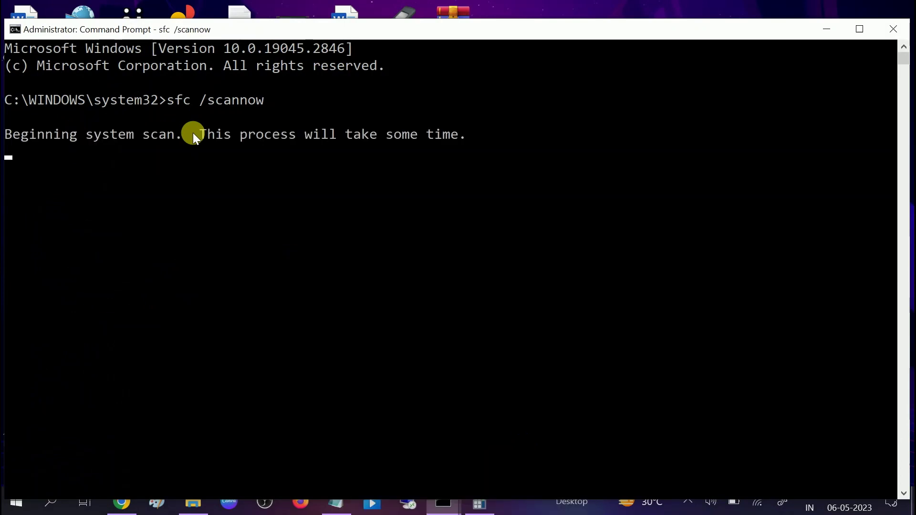
{"action": "left_click", "coordinate": [858, 28]}
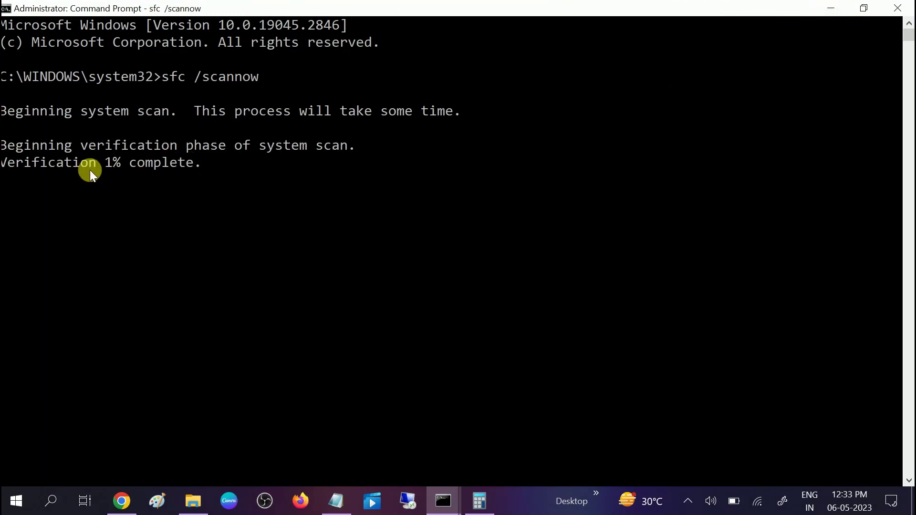
{"action": "left_click", "coordinate": [831, 8]}
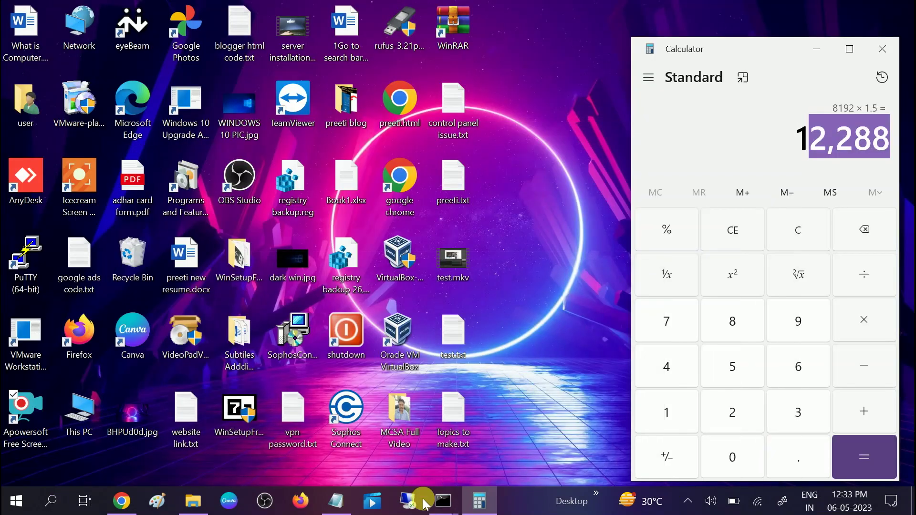
{"action": "mouse_move", "coordinate": [439, 497]}
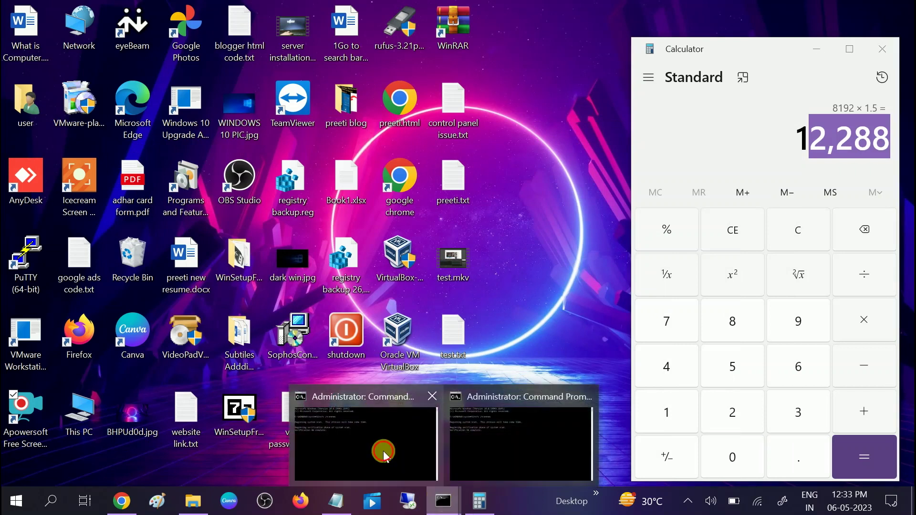
{"action": "left_click", "coordinate": [386, 456]}
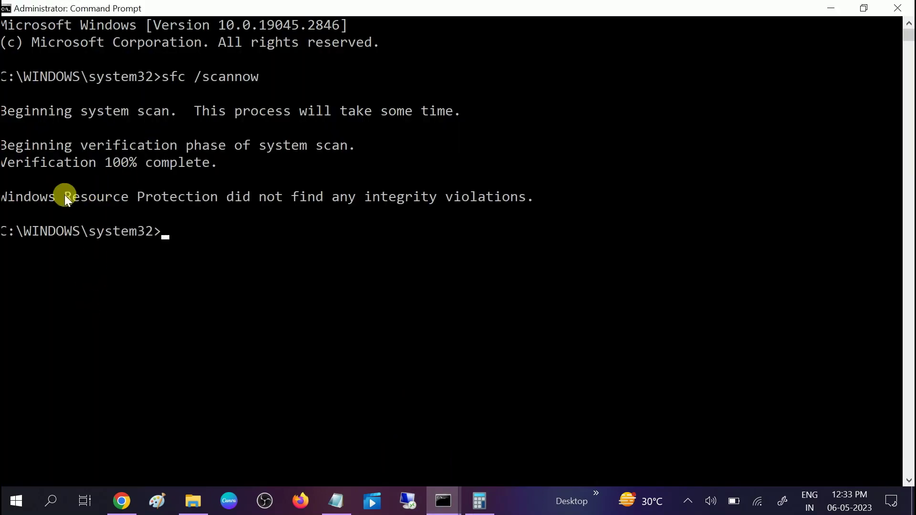
Highlight the 100% verification and no-integrity-violations lines, then close Command Prompt and Calculator
{"action": "left_click_drag", "start_coordinate": [4, 163], "coordinate": [234, 164]}
{"action": "left_click_drag", "start_coordinate": [41, 200], "coordinate": [486, 206]}
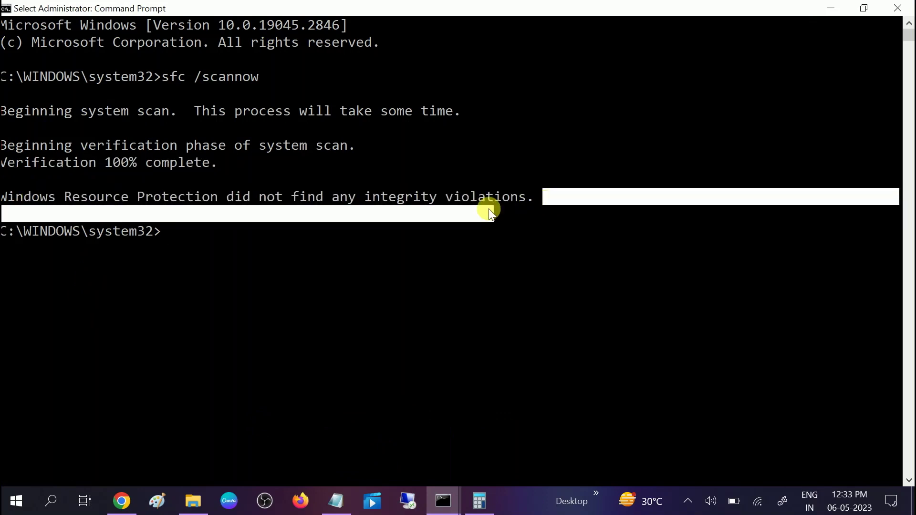
{"action": "left_click", "coordinate": [178, 243]}
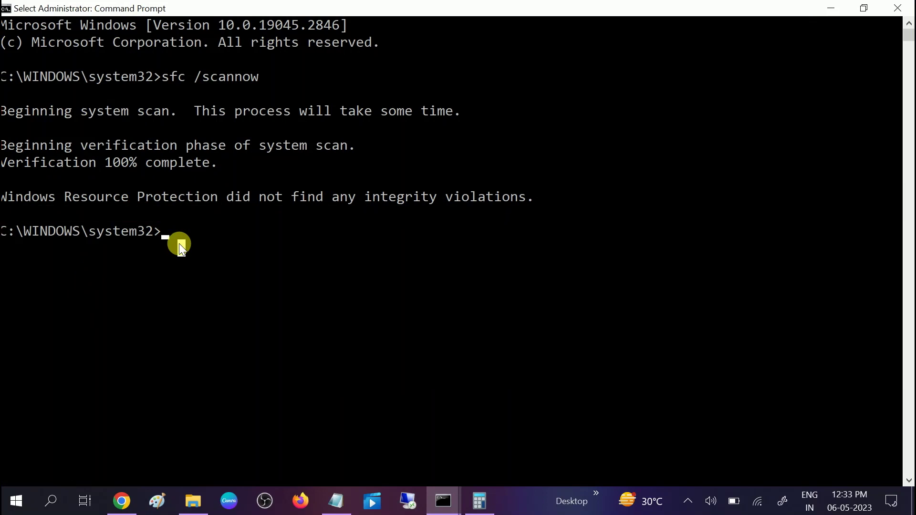
{"action": "left_click", "coordinate": [897, 9]}
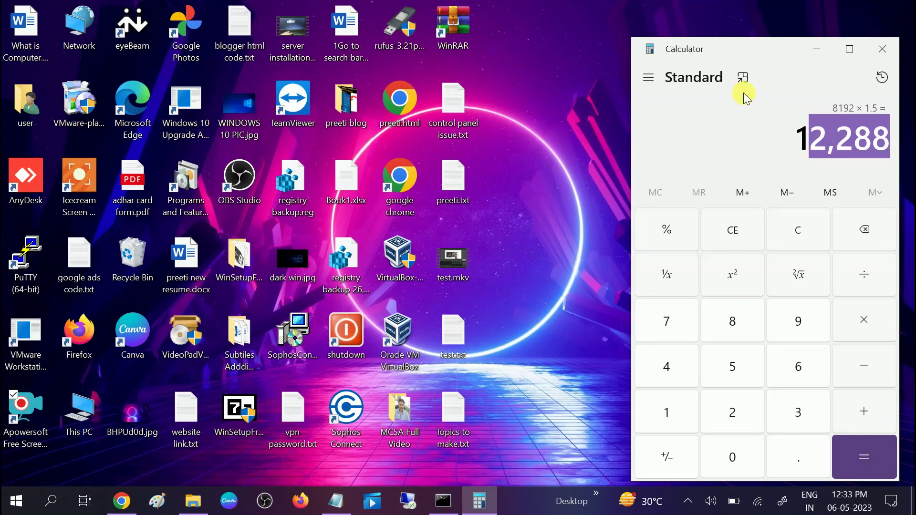
{"action": "left_click", "coordinate": [882, 49]}
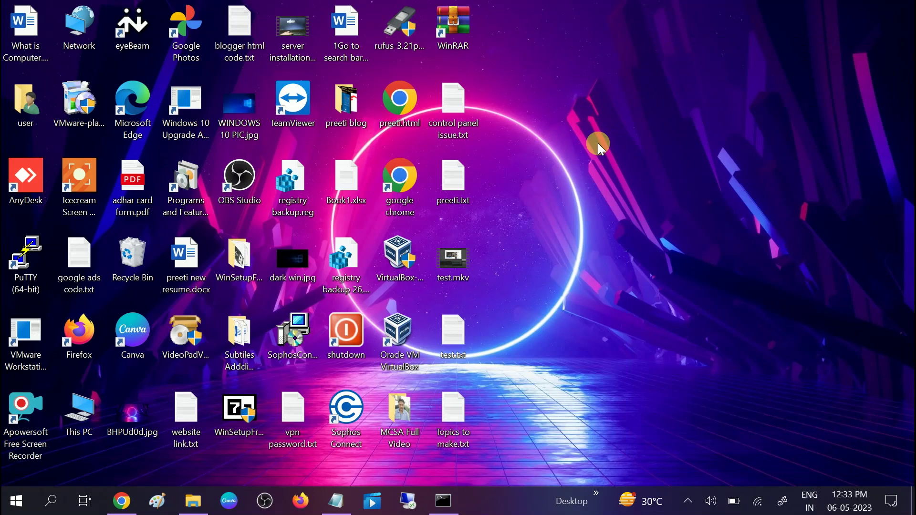
Refresh the desktop, confirm Update & Security shows 'You're up to date', and close Settings
{"action": "right_click", "coordinate": [601, 150]}
{"action": "left_click", "coordinate": [634, 183]}
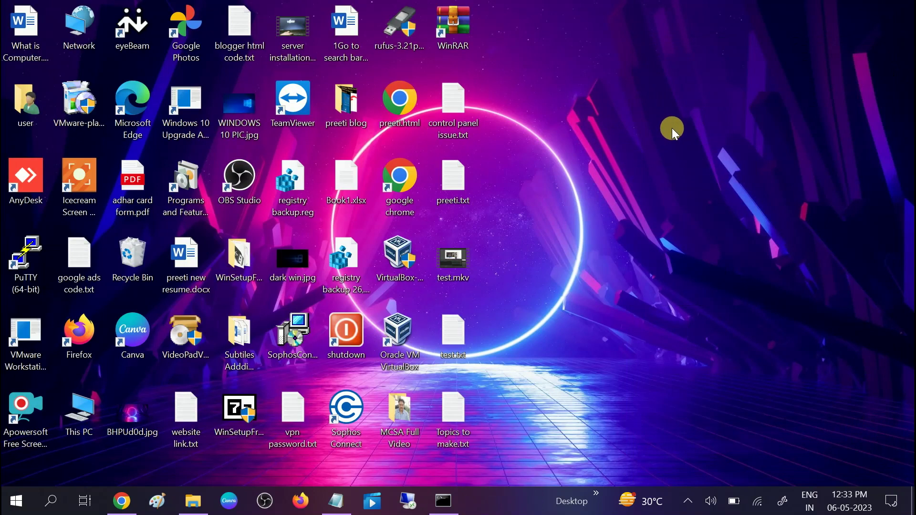
{"action": "left_click", "coordinate": [19, 501]}
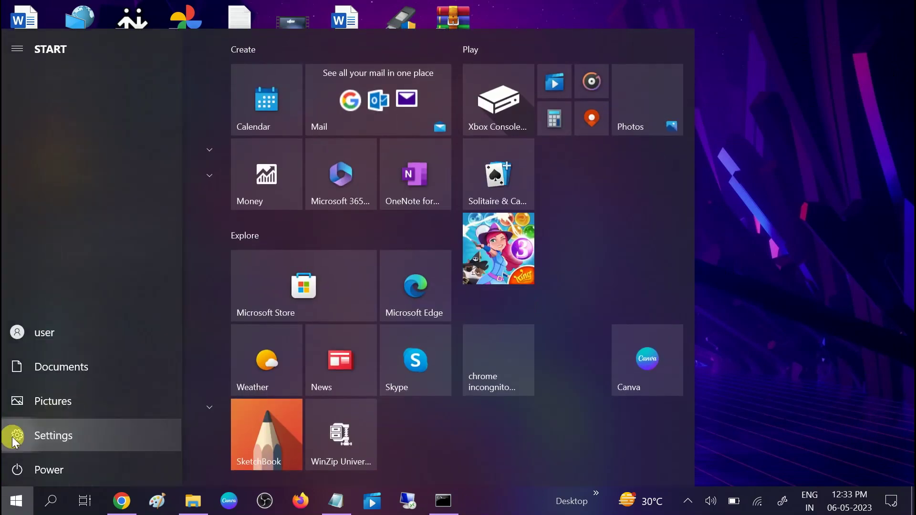
{"action": "left_click", "coordinate": [13, 436]}
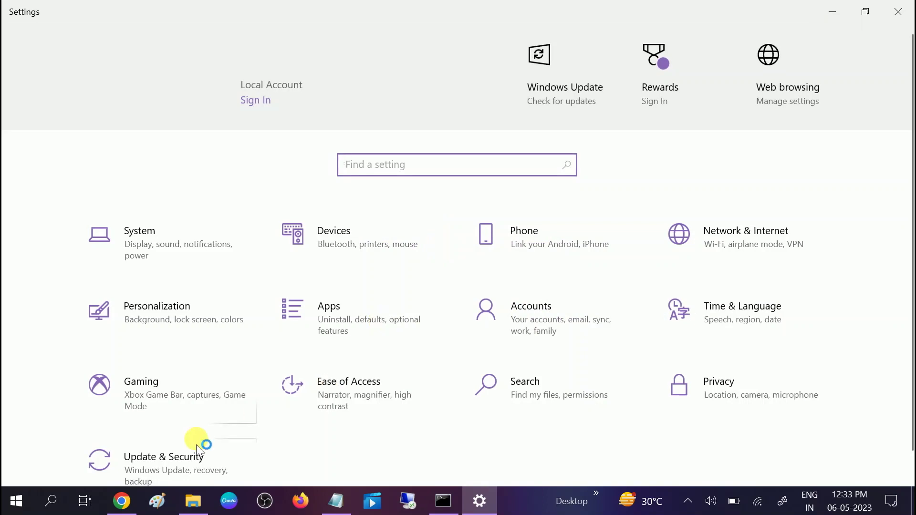
{"action": "left_click", "coordinate": [165, 459]}
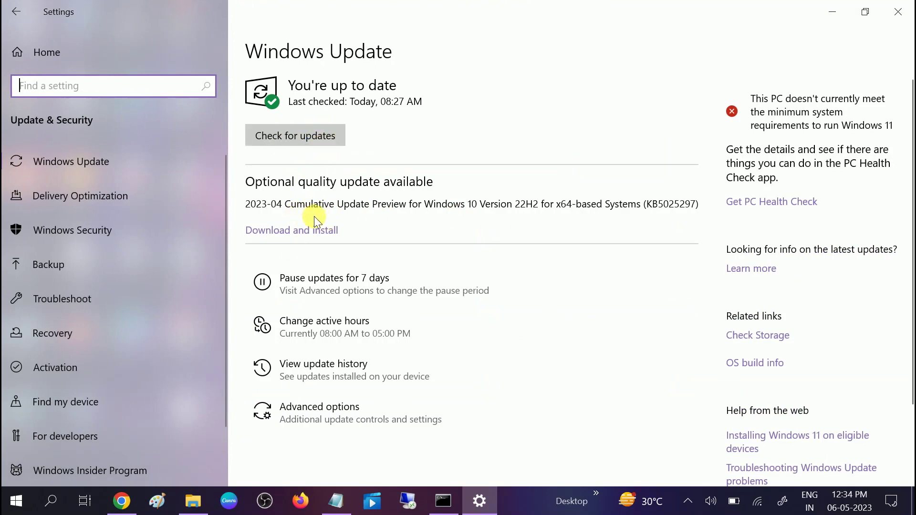
{"action": "left_click", "coordinate": [904, 13]}
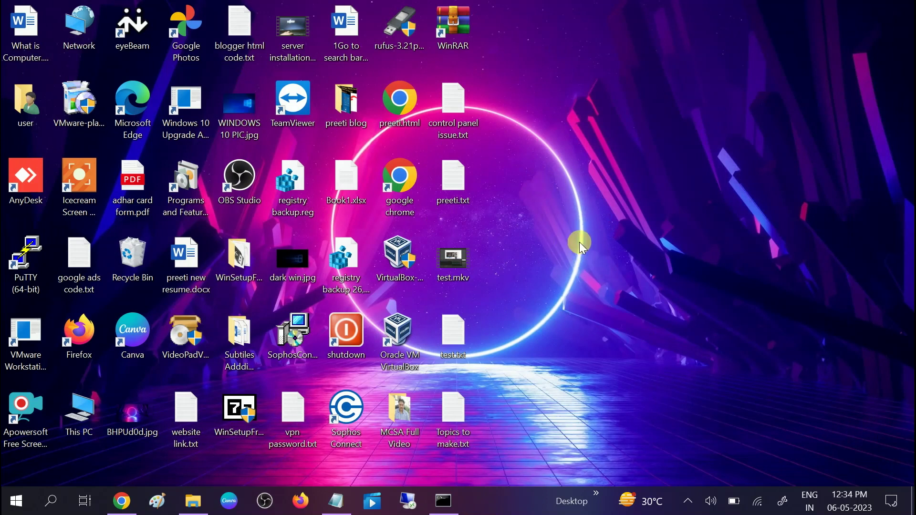
Launch Device Manager from a 'devi' search and move its window to the right
{"action": "left_click", "coordinate": [56, 502]}
{"action": "type", "text": "devi"}
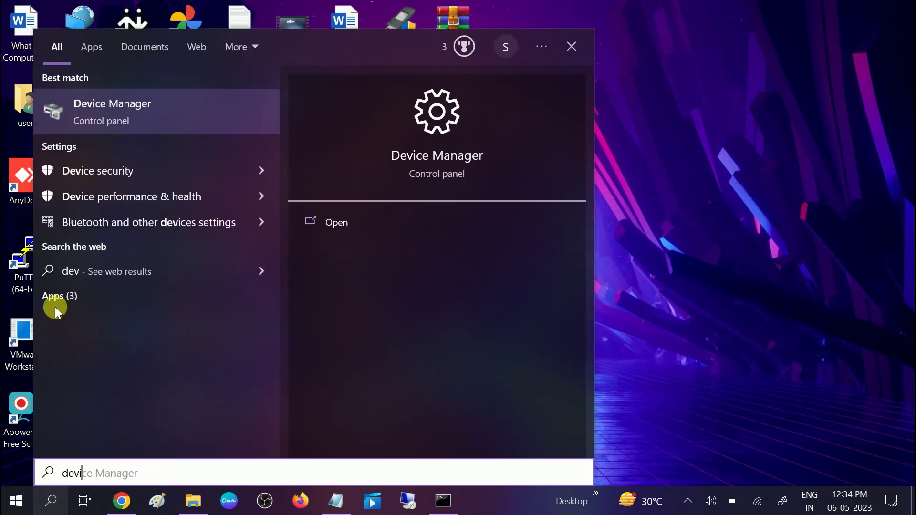
{"action": "left_click", "coordinate": [161, 101]}
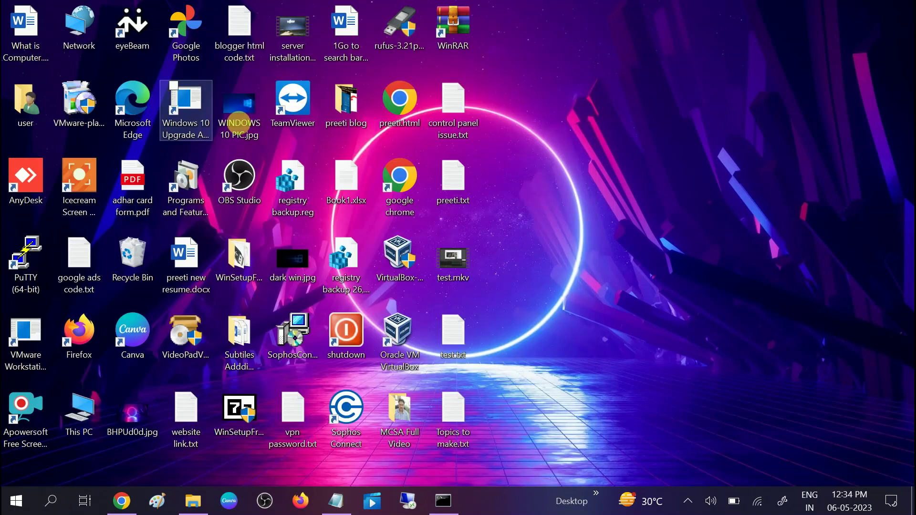
{"action": "double_click", "coordinate": [239, 124]}
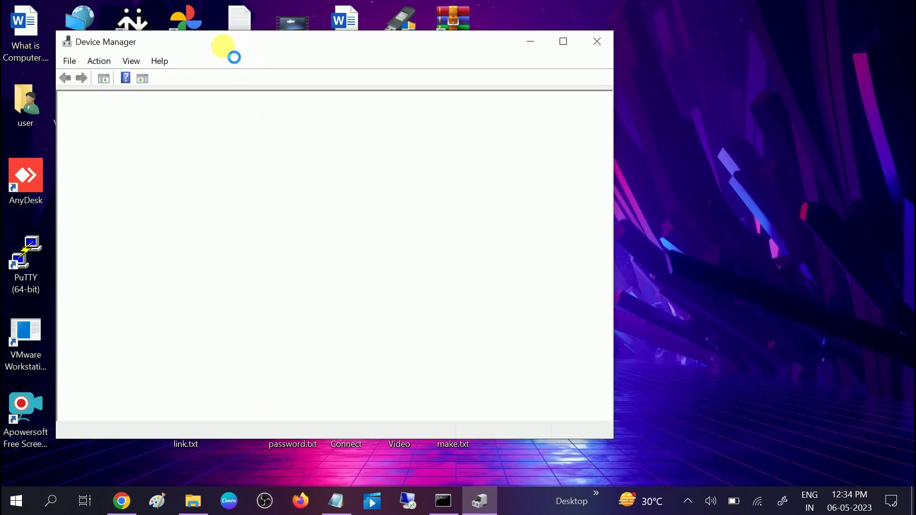
{"action": "left_click_drag", "start_coordinate": [222, 45], "coordinate": [452, 44]}
Run an automatic driver search for the Intel(R) HD Graphics 620 adapter
{"action": "left_click", "coordinate": [307, 199]}
{"action": "left_click", "coordinate": [386, 213]}
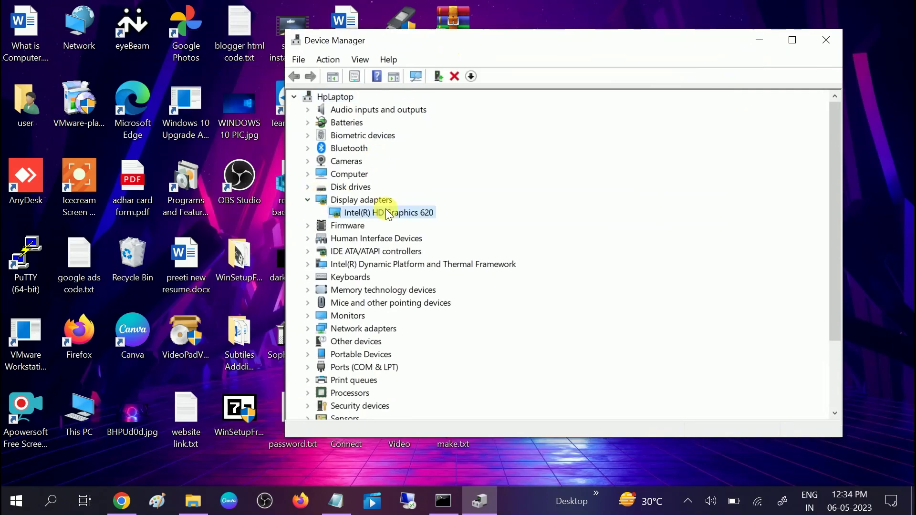
{"action": "right_click", "coordinate": [388, 213]}
{"action": "left_click", "coordinate": [445, 219]}
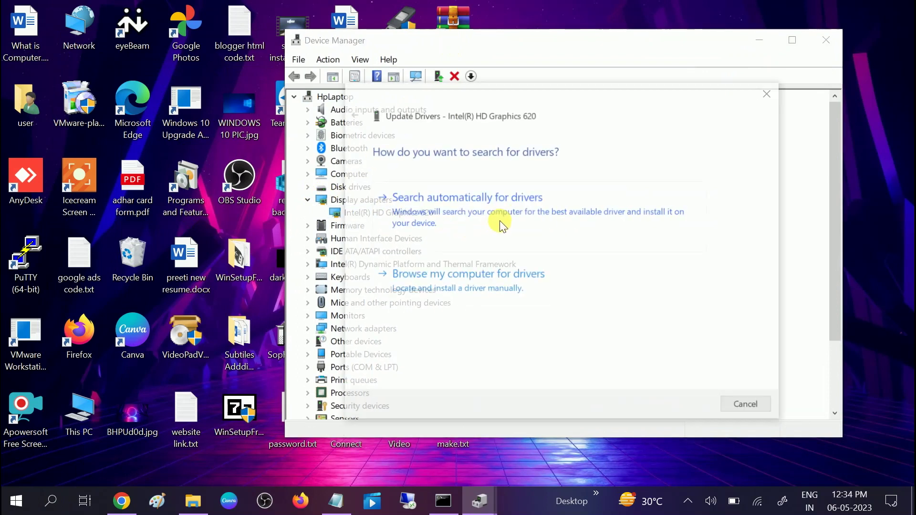
{"action": "left_click", "coordinate": [500, 208]}
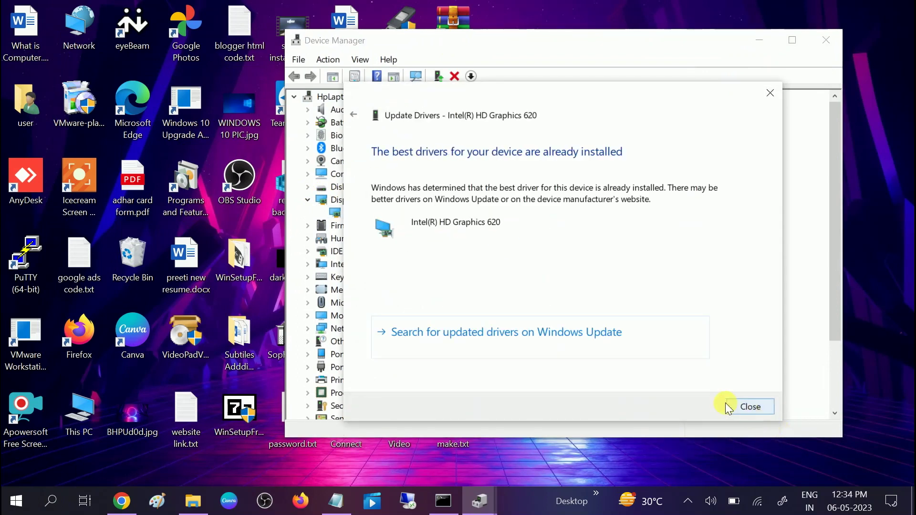
{"action": "left_click", "coordinate": [752, 404]}
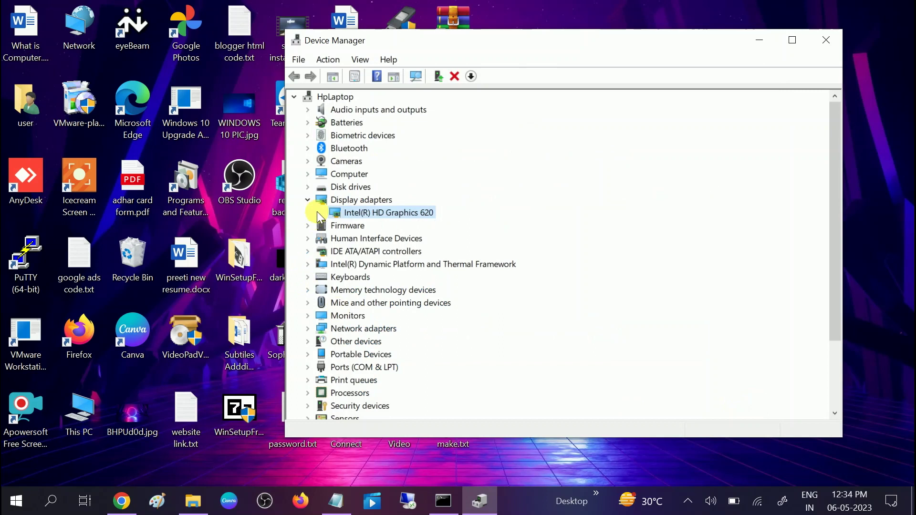
Run an automatic driver search for the KINGSTON disk drive
{"action": "left_click", "coordinate": [308, 187]}
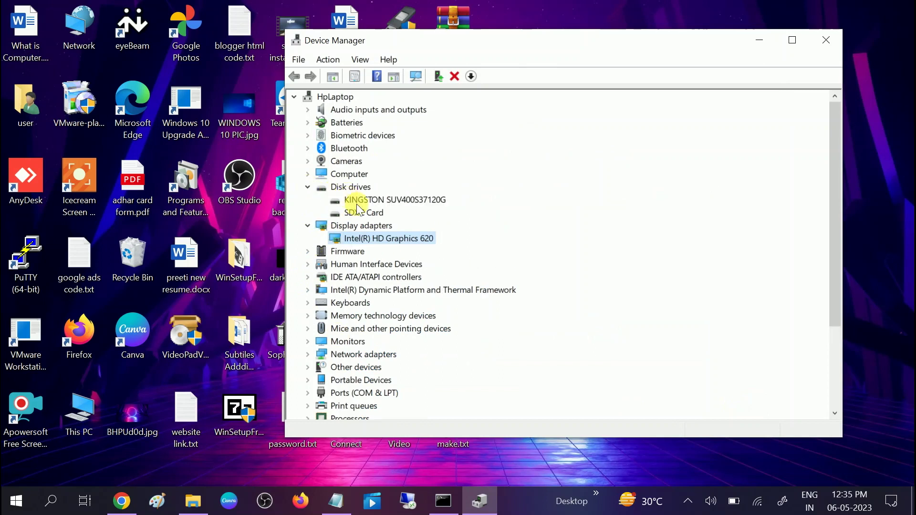
{"action": "left_click", "coordinate": [357, 204]}
{"action": "right_click", "coordinate": [358, 203]}
{"action": "left_click", "coordinate": [402, 212]}
{"action": "left_click", "coordinate": [533, 210]}
{"action": "left_click", "coordinate": [743, 409]}
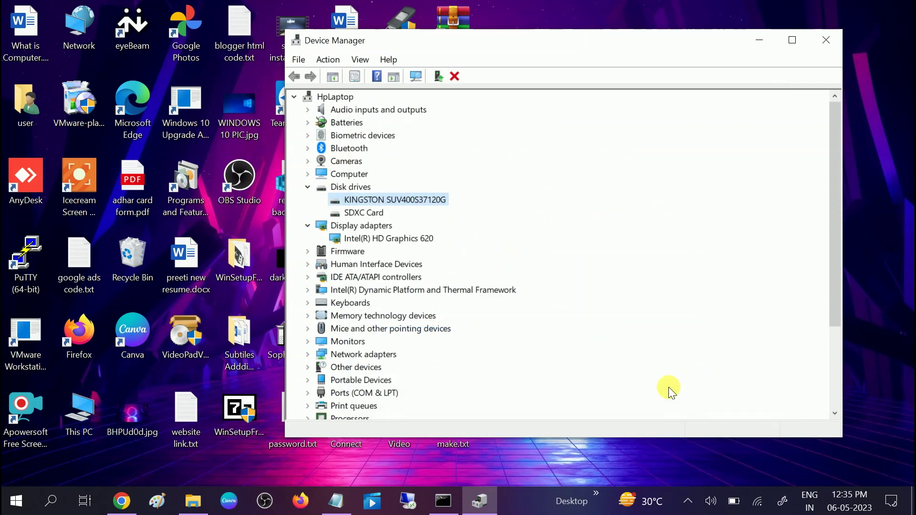
Run an automatic driver search for the Generic PnP Monitor
{"action": "scroll", "coordinate": [381, 328], "scroll_direction": "down", "scroll_amount": 1}
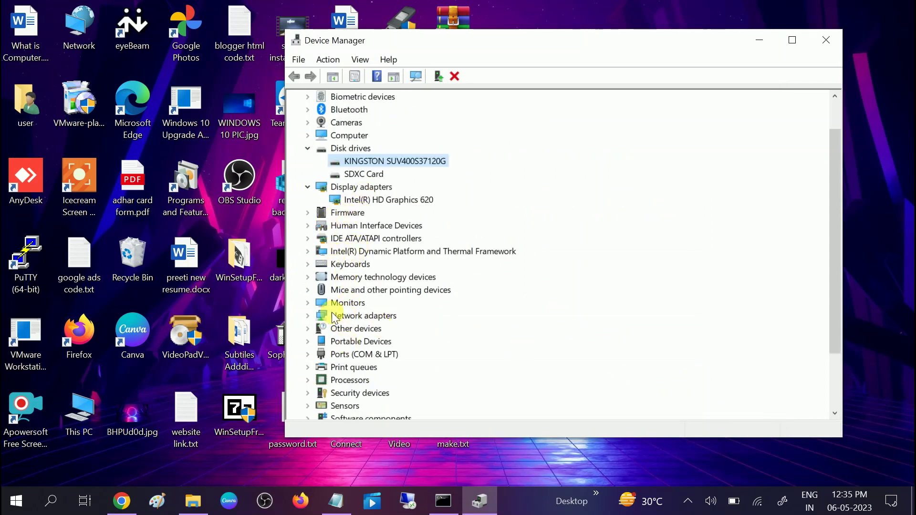
{"action": "left_click", "coordinate": [308, 303]}
{"action": "left_click", "coordinate": [371, 314]}
{"action": "right_click", "coordinate": [371, 314]}
{"action": "left_click", "coordinate": [411, 325]}
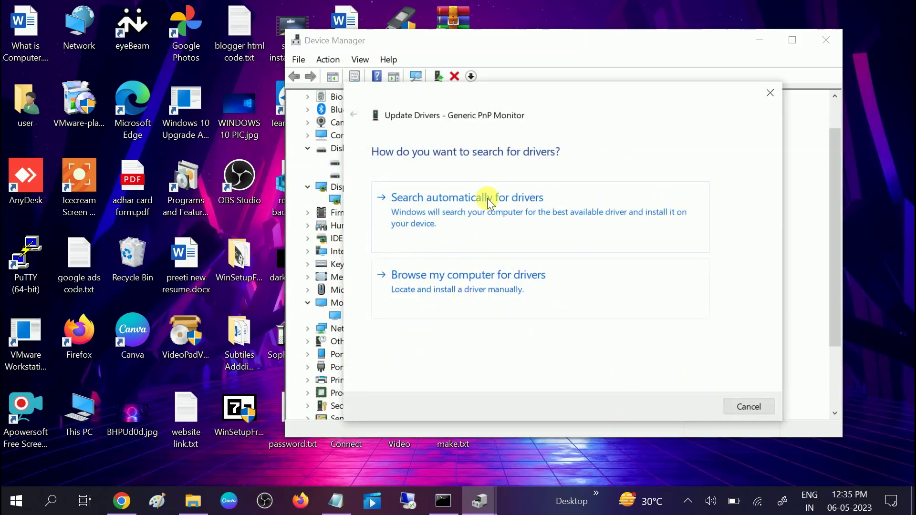
{"action": "left_click", "coordinate": [492, 199]}
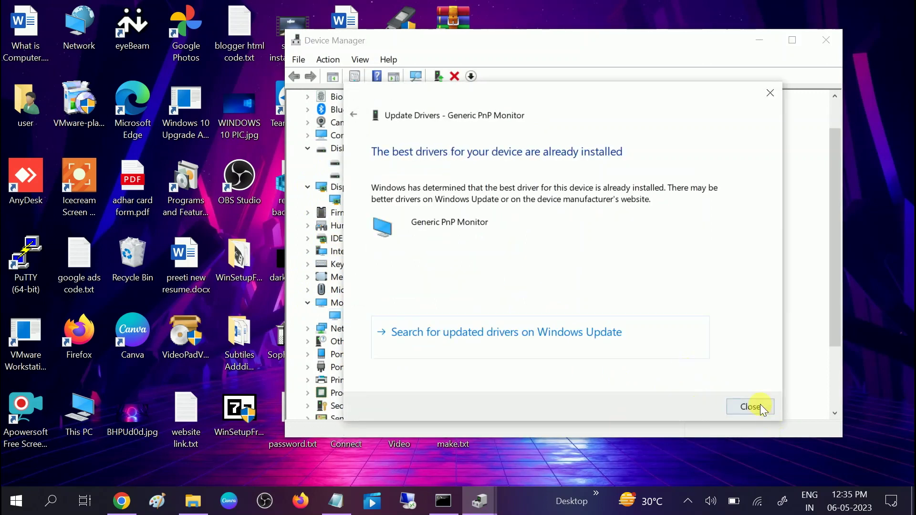
{"action": "left_click", "coordinate": [759, 406]}
Close Device Manager and refresh the desktop
{"action": "scroll", "coordinate": [358, 303], "scroll_direction": "down", "scroll_amount": 2}
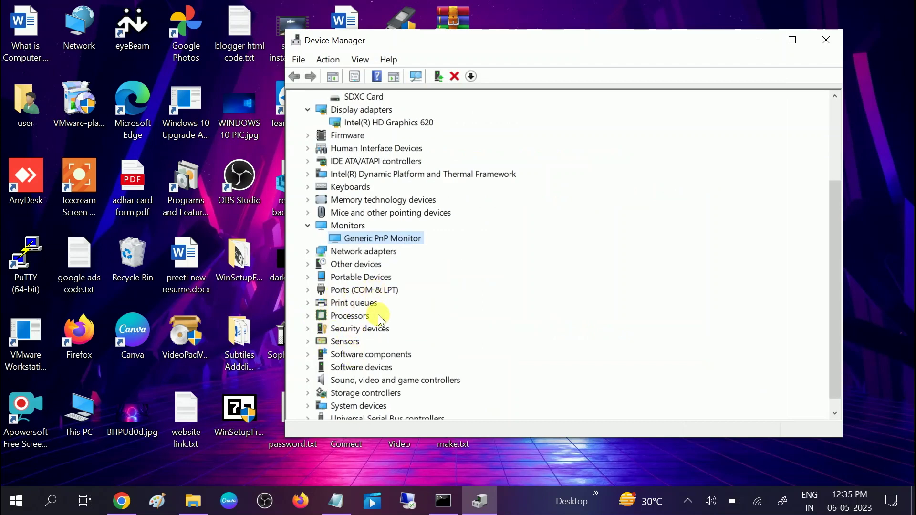
{"action": "scroll", "coordinate": [378, 315], "scroll_direction": "down", "scroll_amount": 1}
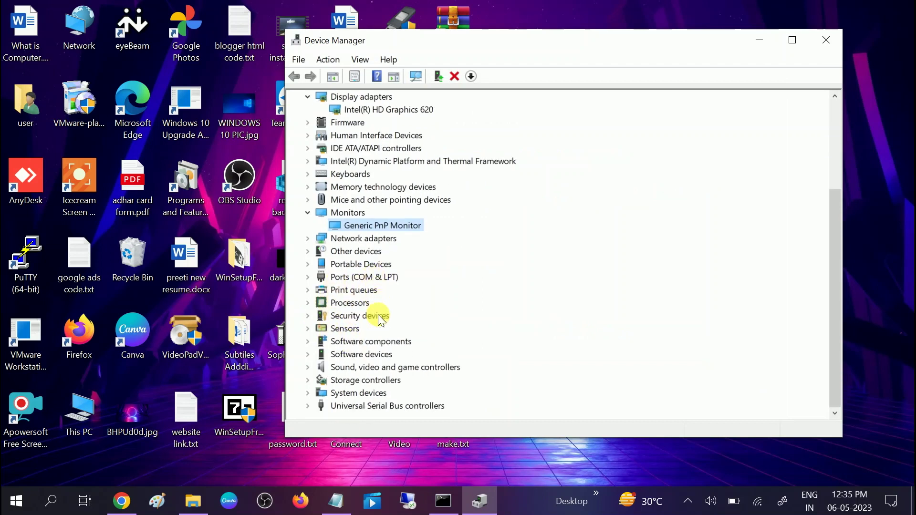
{"action": "left_click", "coordinate": [825, 39]}
{"action": "right_click", "coordinate": [671, 90]}
{"action": "left_click", "coordinate": [707, 133]}
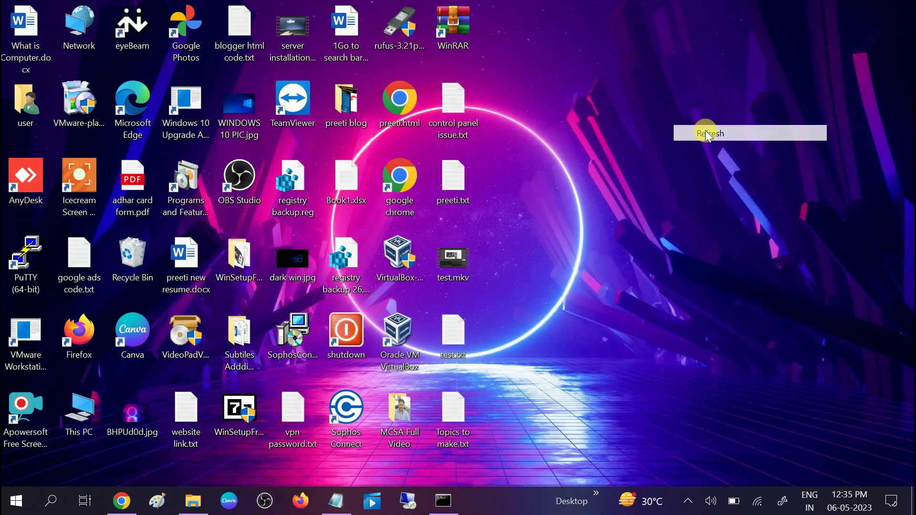
{"action": "right_click", "coordinate": [709, 81]}
{"action": "left_click", "coordinate": [735, 122]}
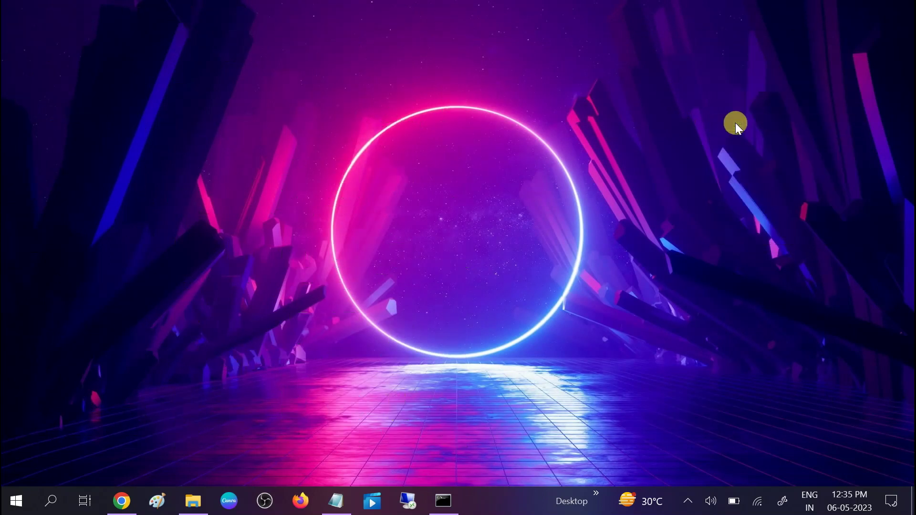
{"action": "left_click", "coordinate": [57, 502]}
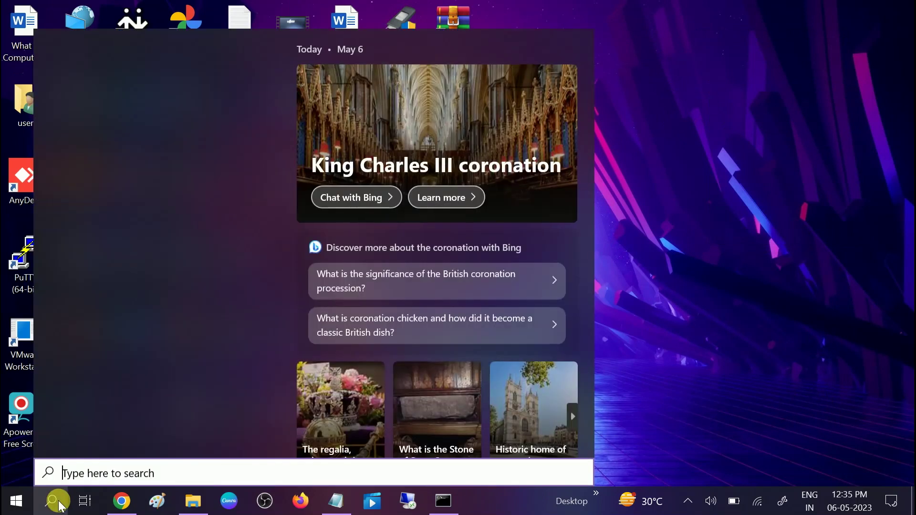
{"action": "type", "text": "mem"}
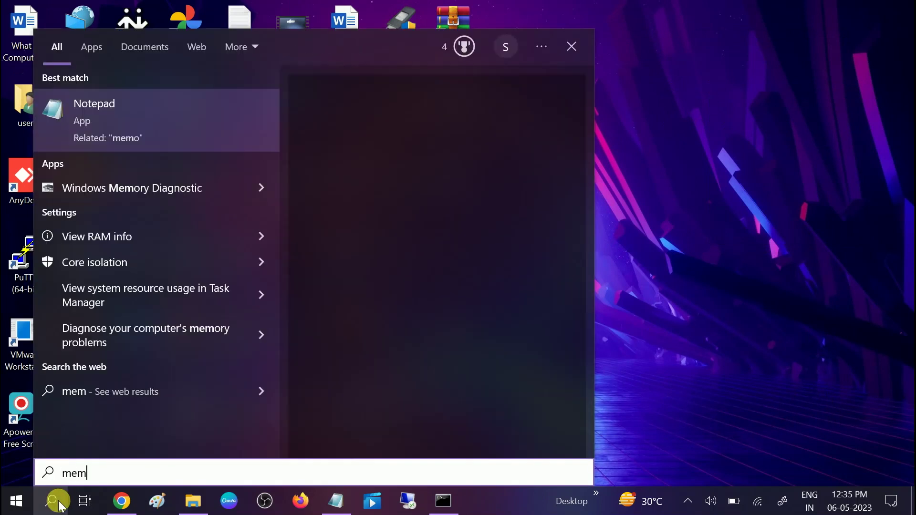
{"action": "type", "text": "ory"}
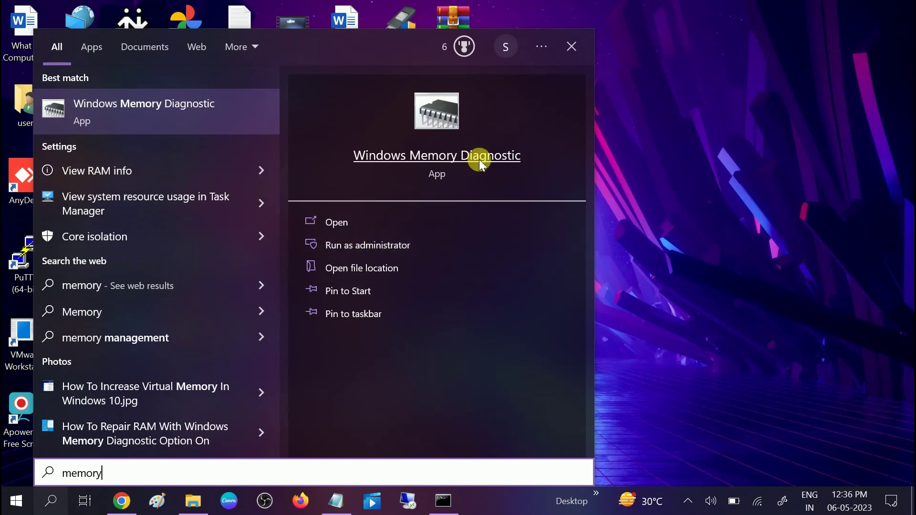
{"action": "left_click", "coordinate": [572, 46]}
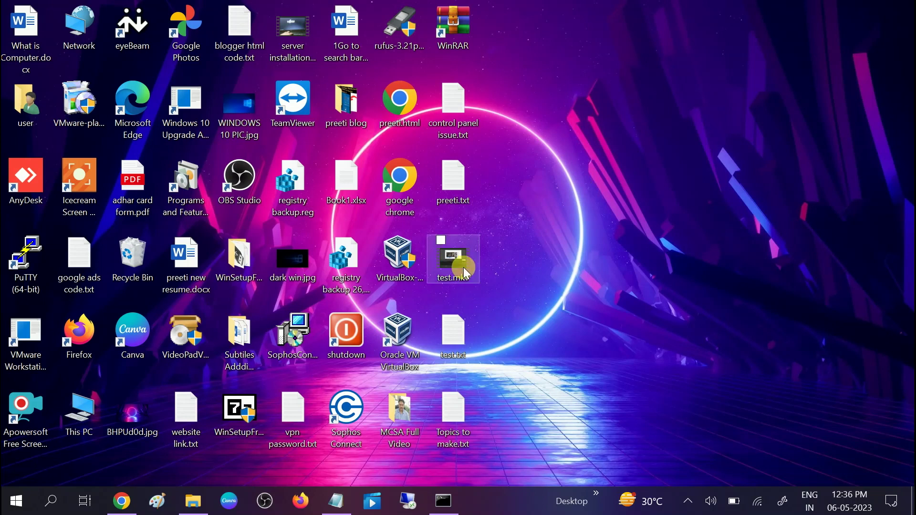
Start Command Prompt as administrator from a 'cmd' search and maximize it
{"action": "left_click", "coordinate": [51, 502]}
{"action": "type", "text": "cmd"}
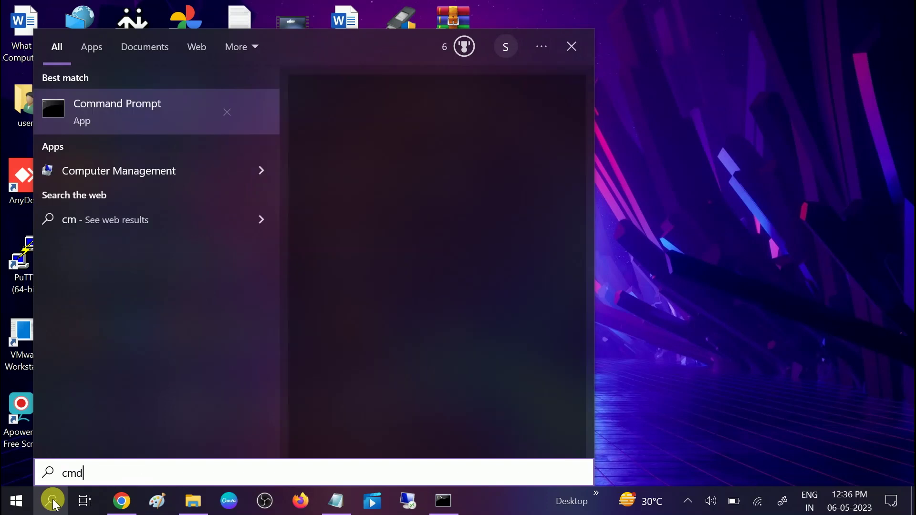
{"action": "right_click", "coordinate": [176, 104]}
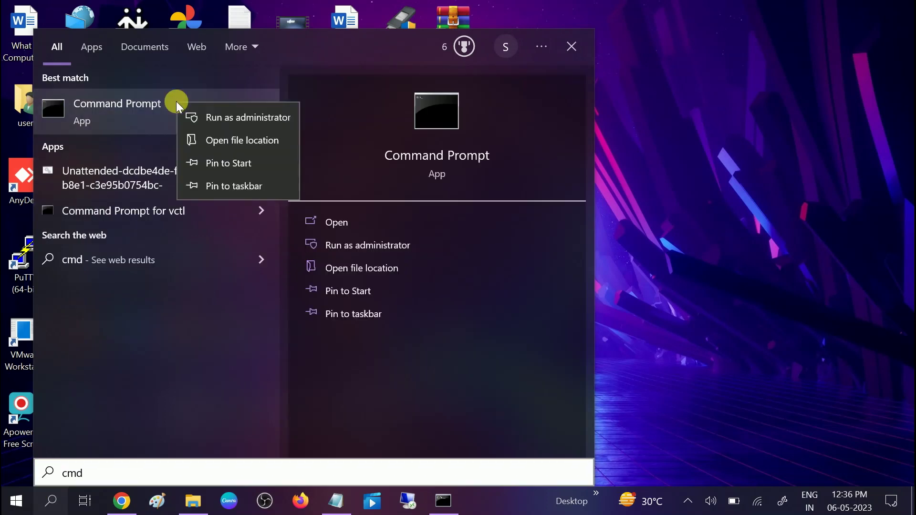
{"action": "left_click", "coordinate": [233, 120]}
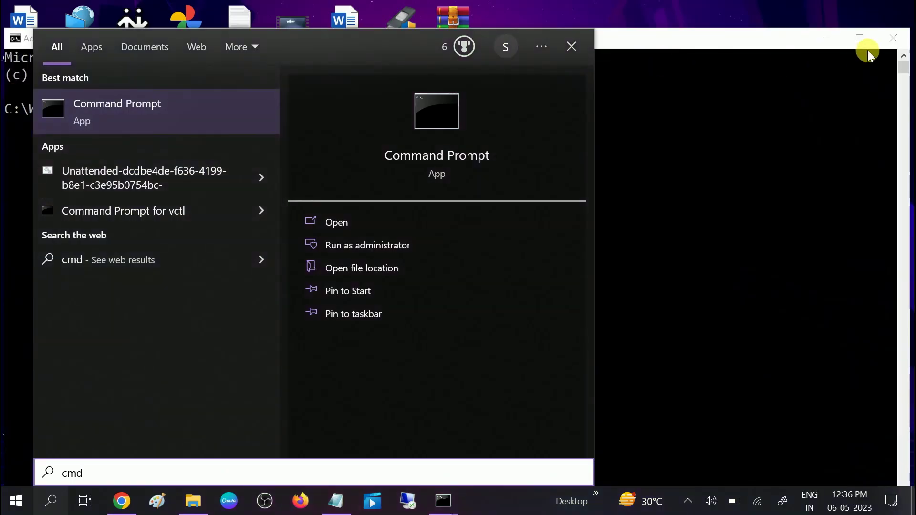
{"action": "left_click", "coordinate": [871, 42]}
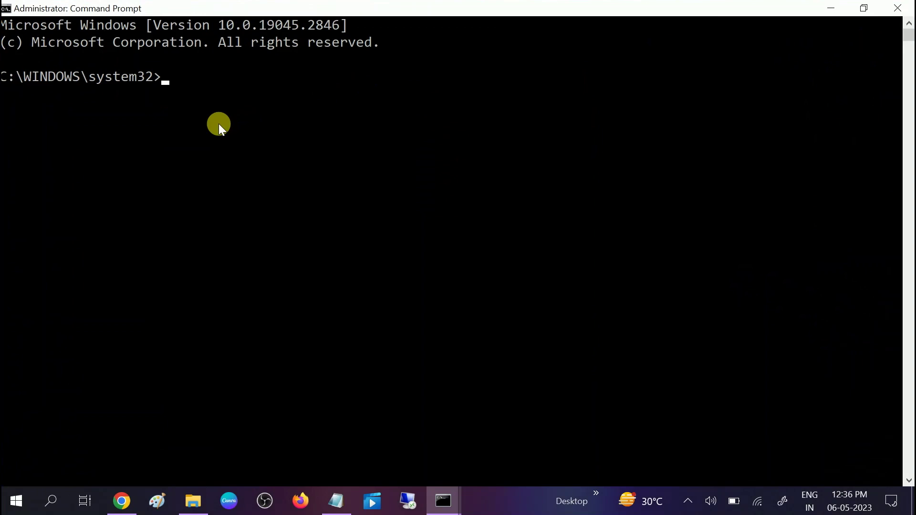
Run chkdsk /f /r, answer y to schedule it at restart, and close the window
{"action": "type", "text": "chkdsk /f /r"}
{"action": "key", "text": "Return"}
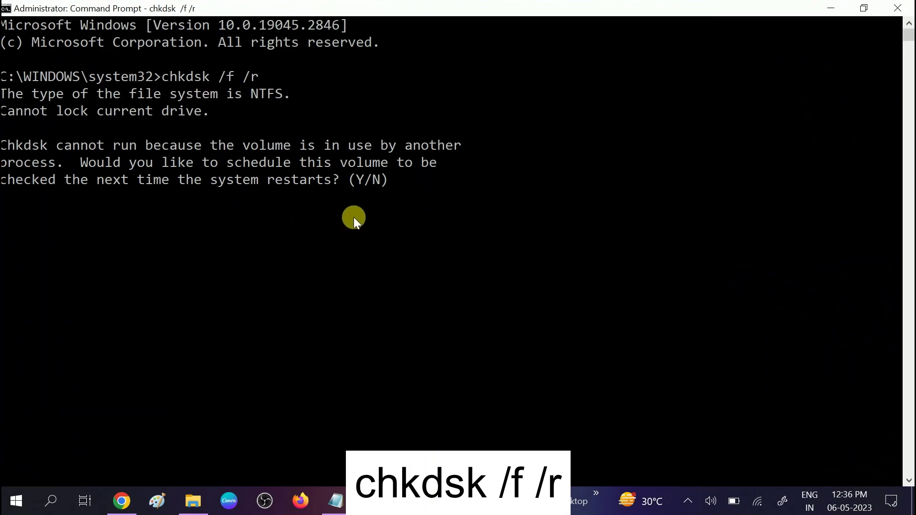
{"action": "type", "text": "y"}
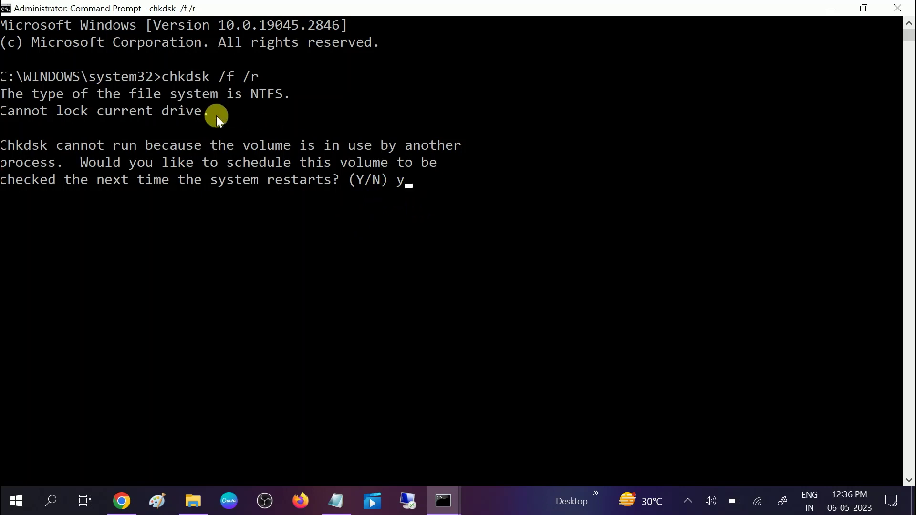
{"action": "left_click", "coordinate": [902, 9]}
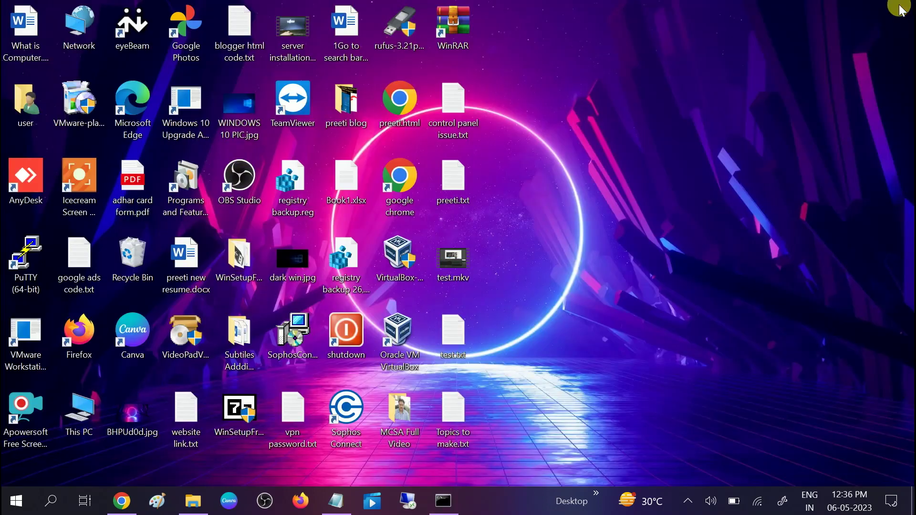